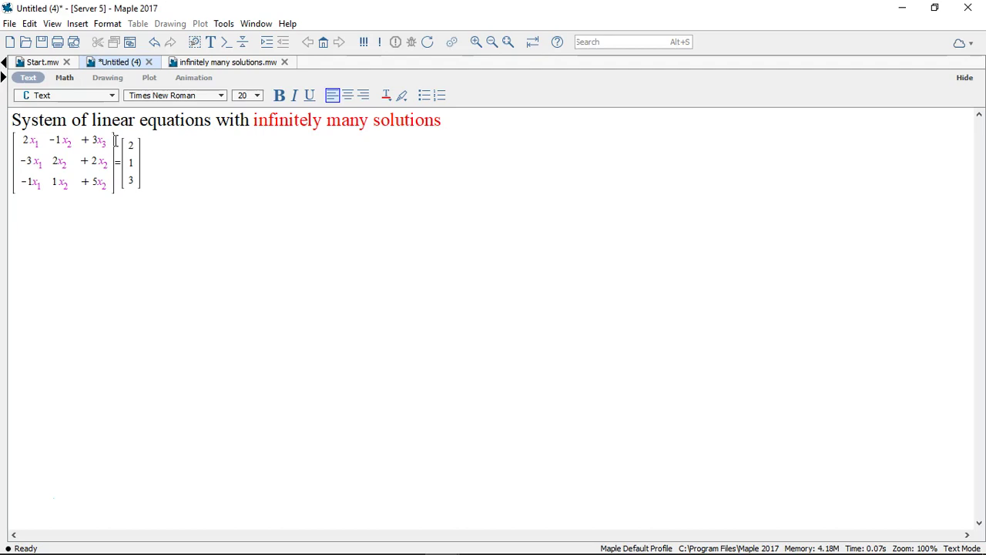
Step: Load the LinearAlgebra package with with(LinearAlgebra): in a new math prompt below the system
click(132, 257)
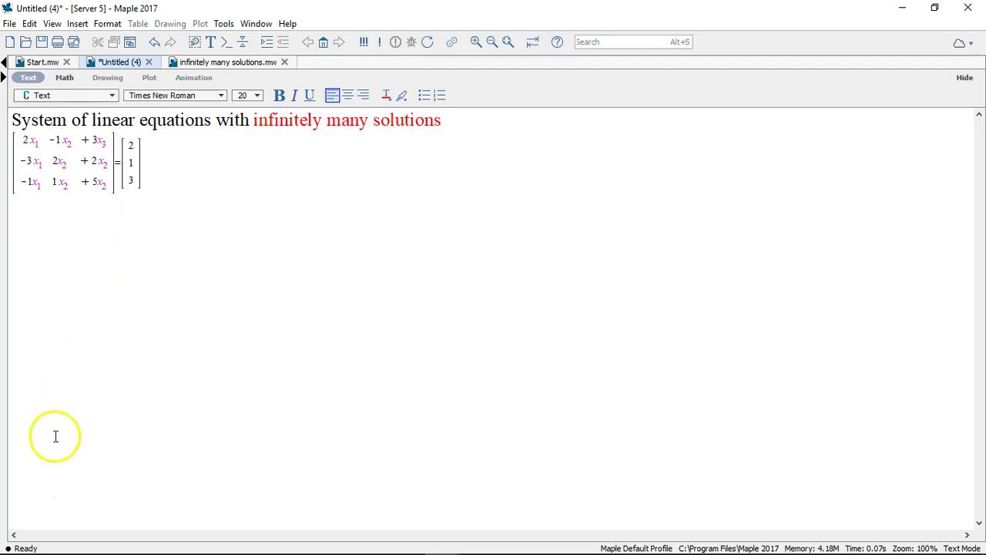
click(23, 500)
key(ctrl+j)
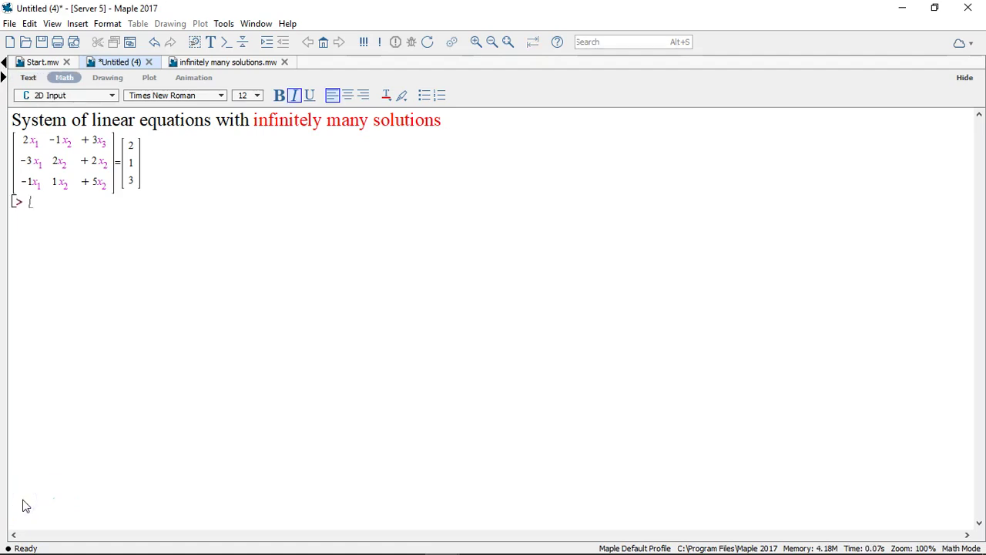
text(with(LinearA)
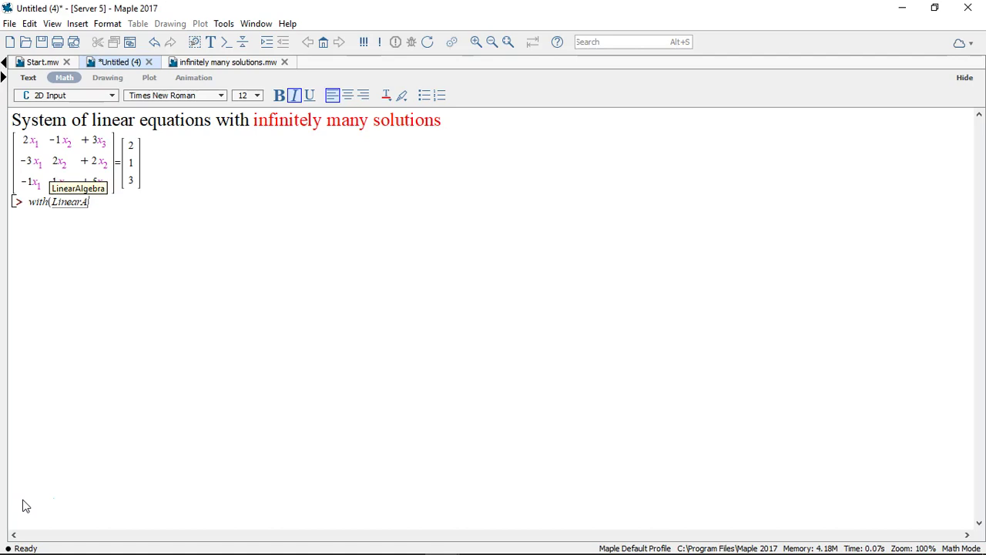
text(lgebra) )
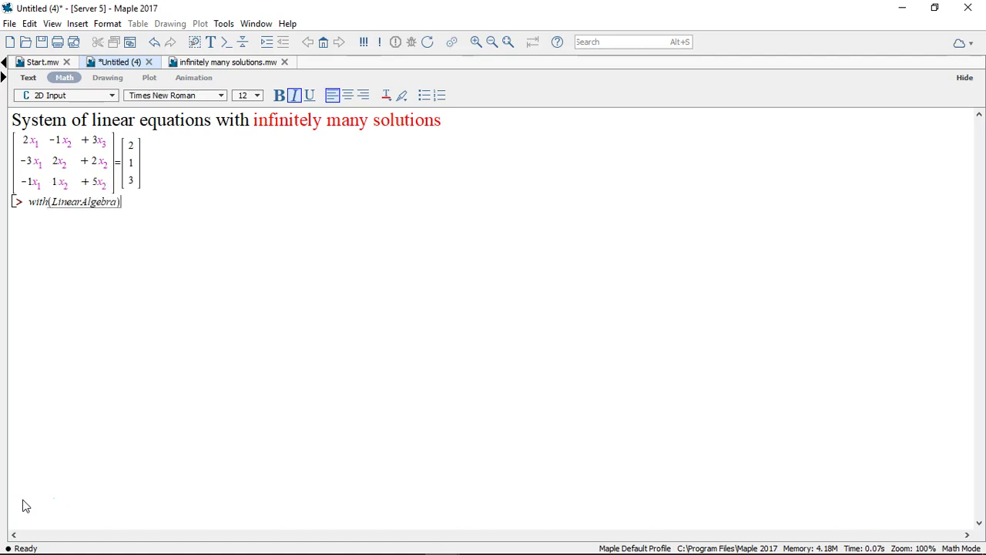
text(:)
key(Return)
Step: Define the coefficient matrix A and the augmented matrix B
key(ctrl+v)
key(Return)
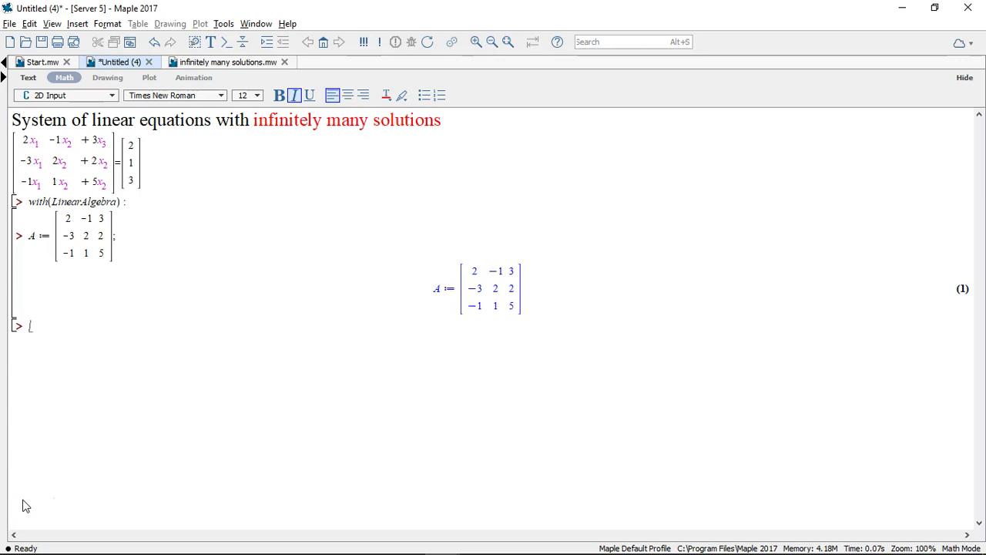
key(ctrl+v)
click(150, 353)
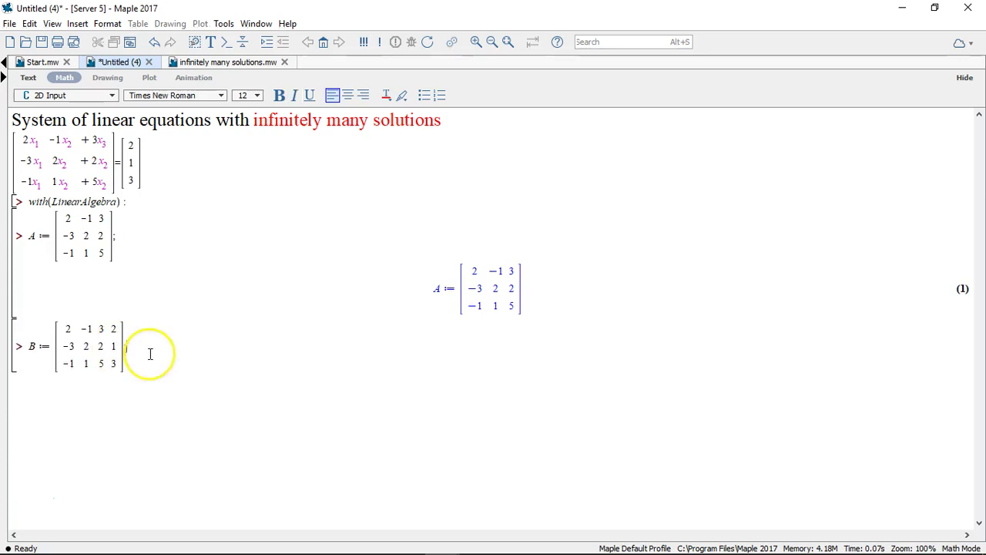
key(Return)
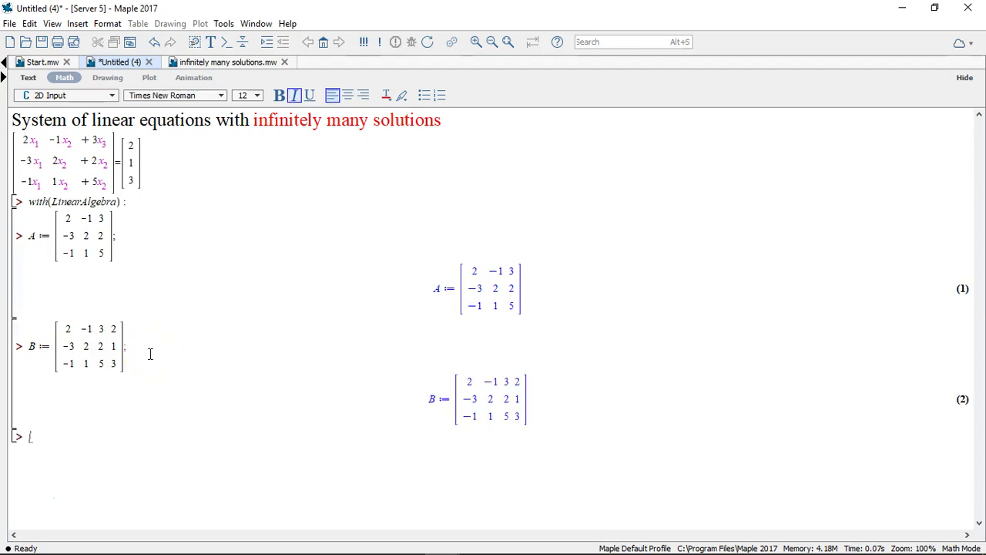
mouse_move(125, 341)
mouse_down()
mouse_move(98, 359)
mouse_move(63, 331)
mouse_up()
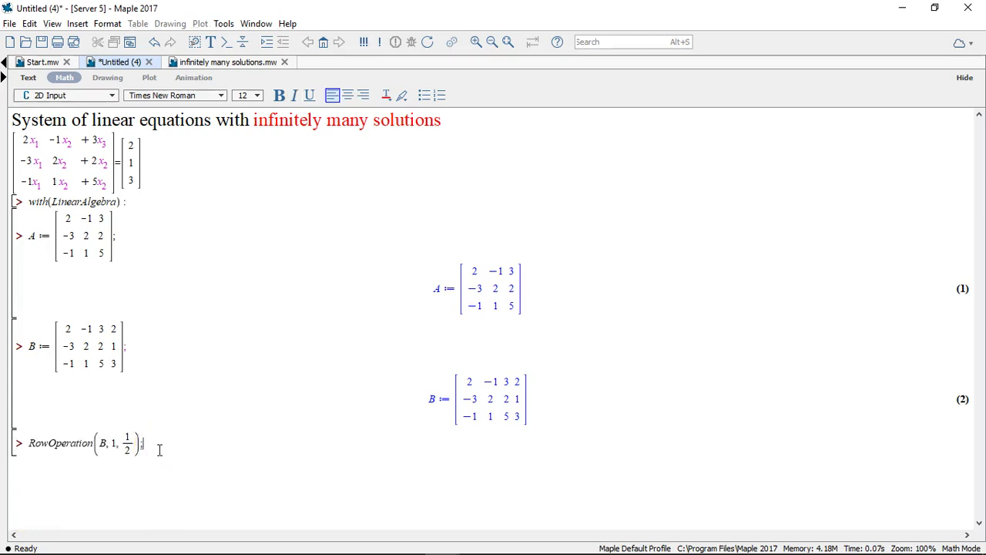
Step: Store the row operation halving row 1 of B as T1, then compute T2
key(Return)
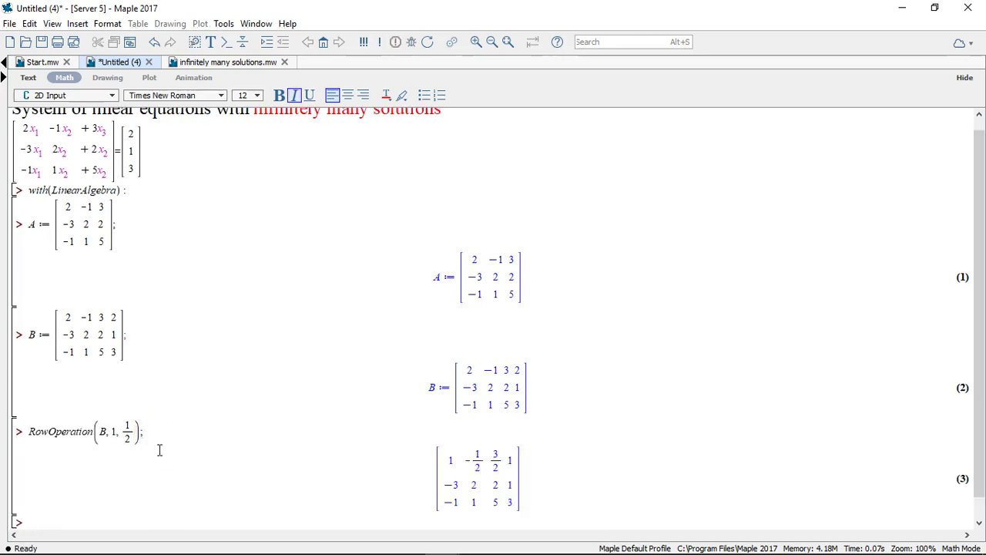
click(30, 431)
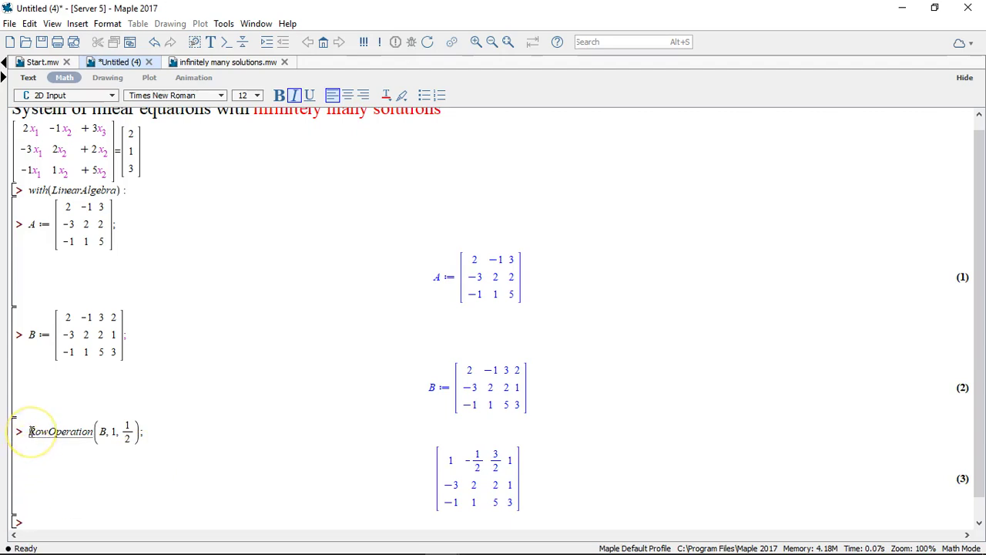
text(B1)
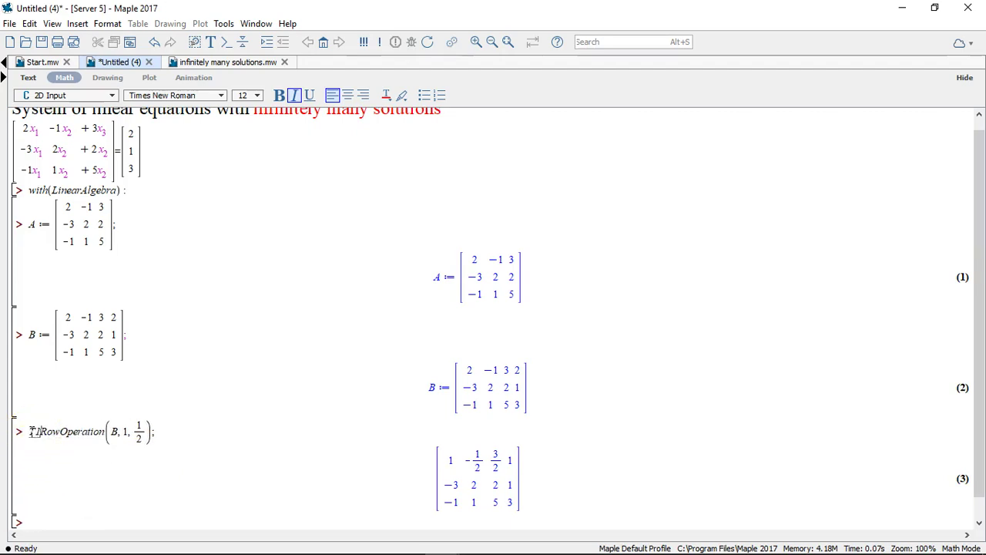
text(:=)
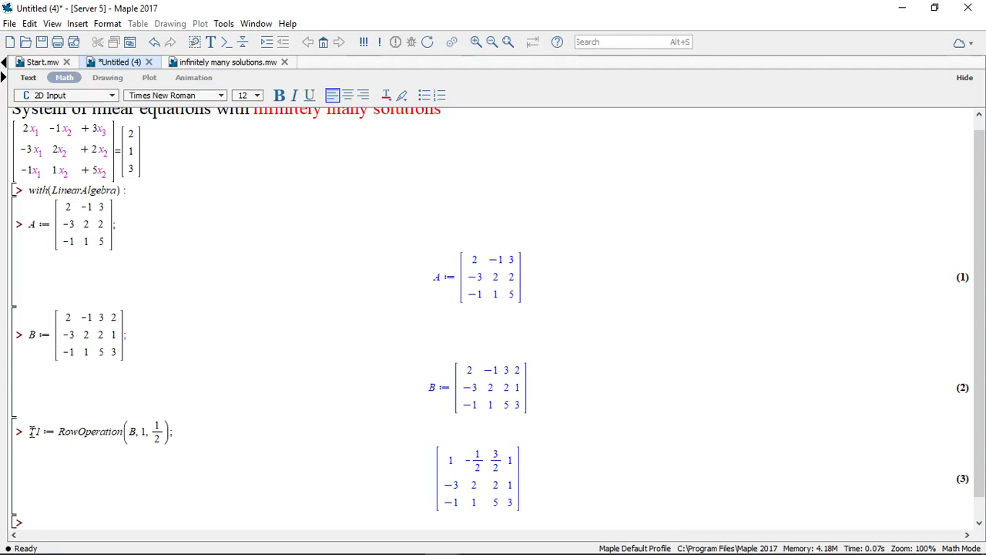
key(Return)
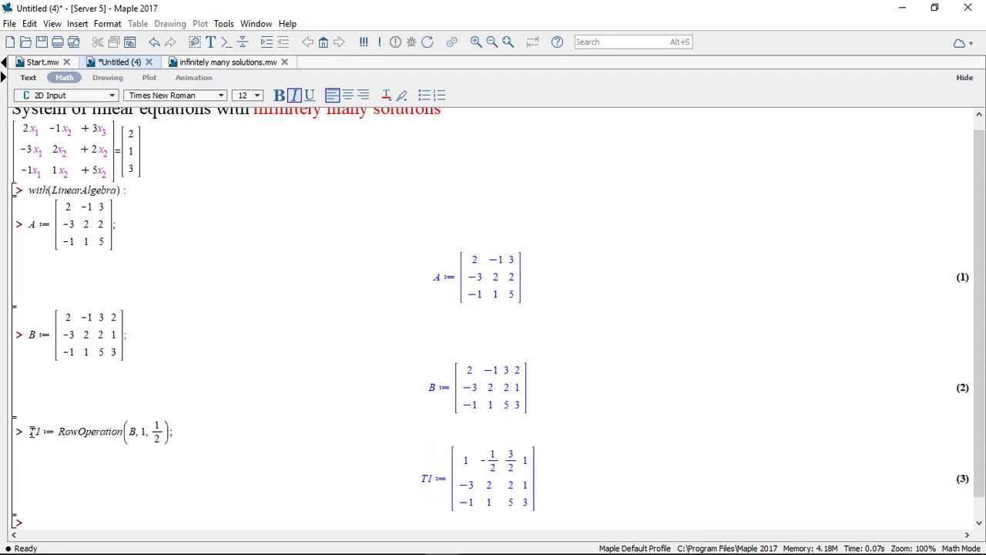
text(T2 := RowOperation(T1, [2, 1], 3);)
key(Return)
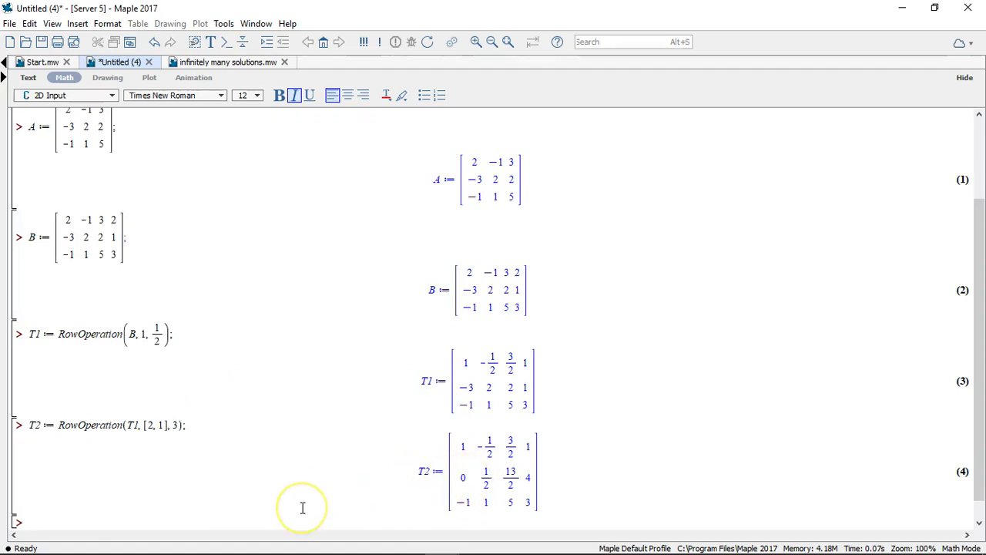
Step: Compute T3, T4 := RowOperation(T3,2,2), and T5 from the previous results
text(T3 := RowOperation(T2, [3, 1], 1);)
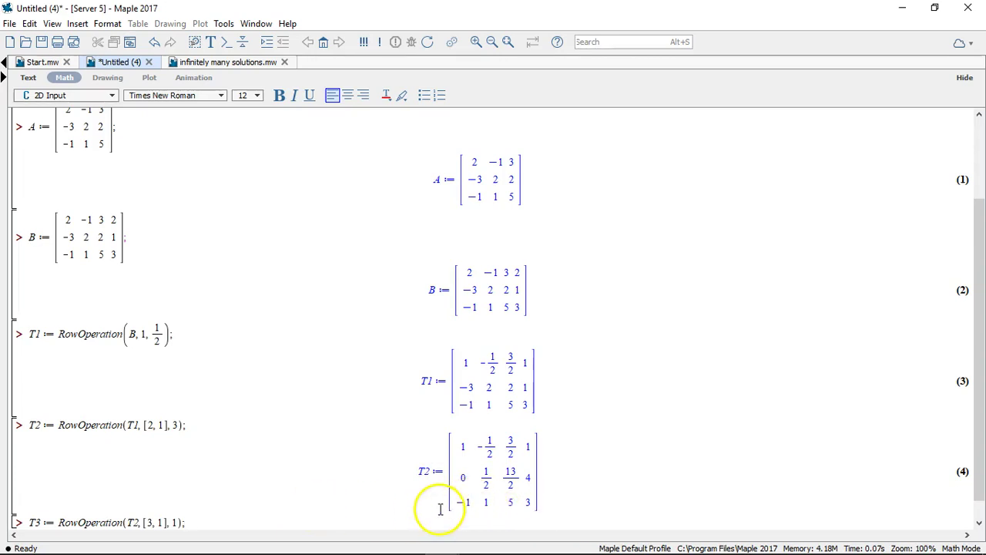
key(Return)
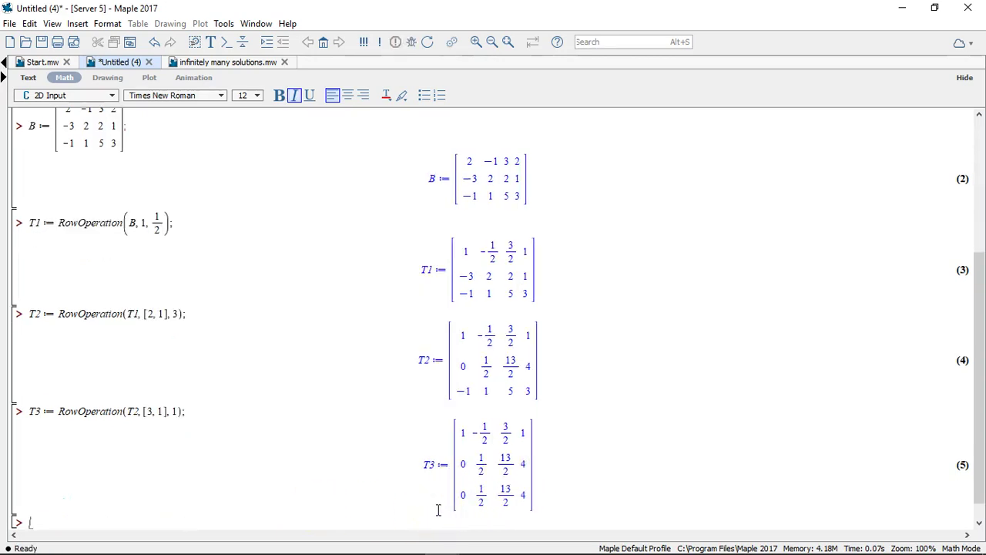
text(T4:=RowOperation(T3,2,2);)
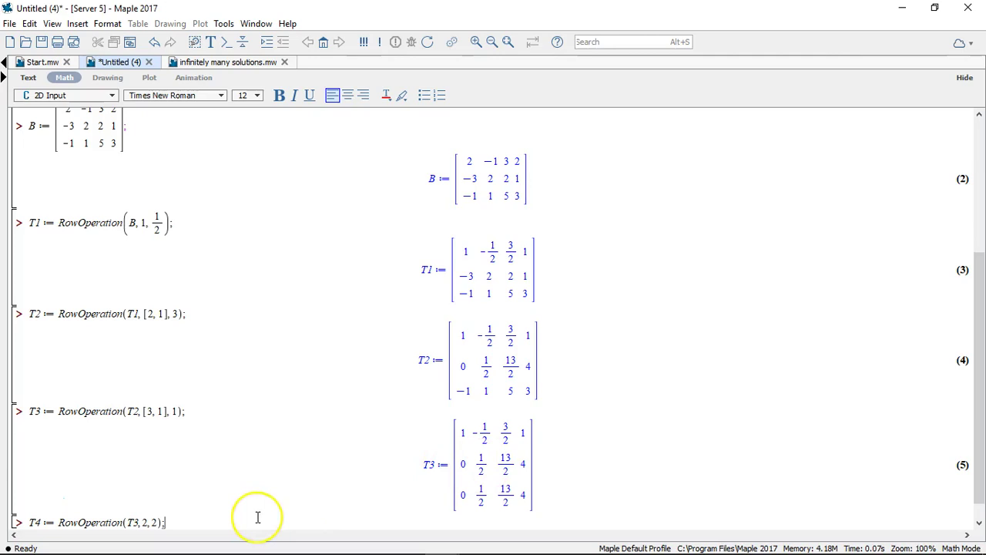
key(Return)
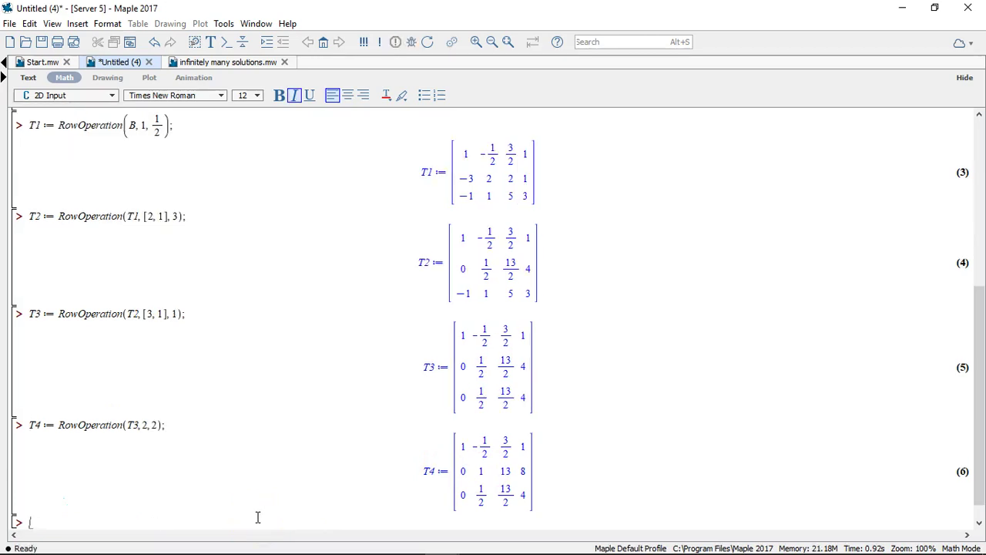
text(T5 := RowOperation(T4, [3, 2], -1/2);)
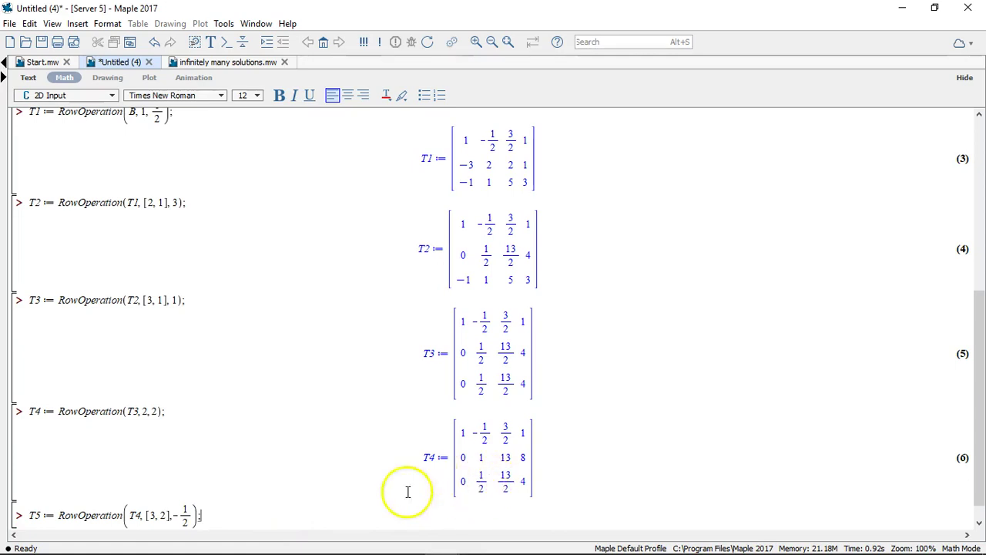
key(Return)
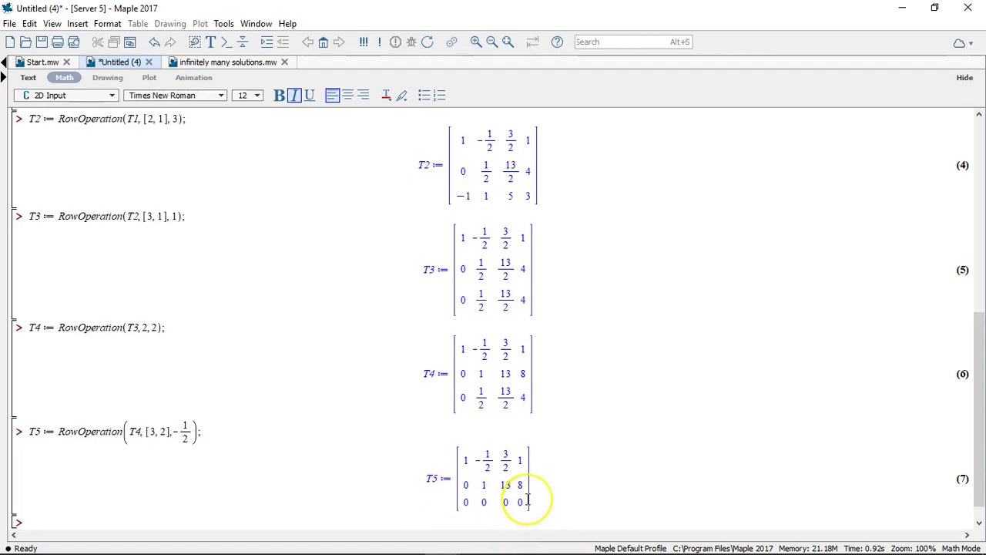
Step: Scroll down and select the T5 result to check its all-zero bottom row
scroll(497, 436, down, 1)
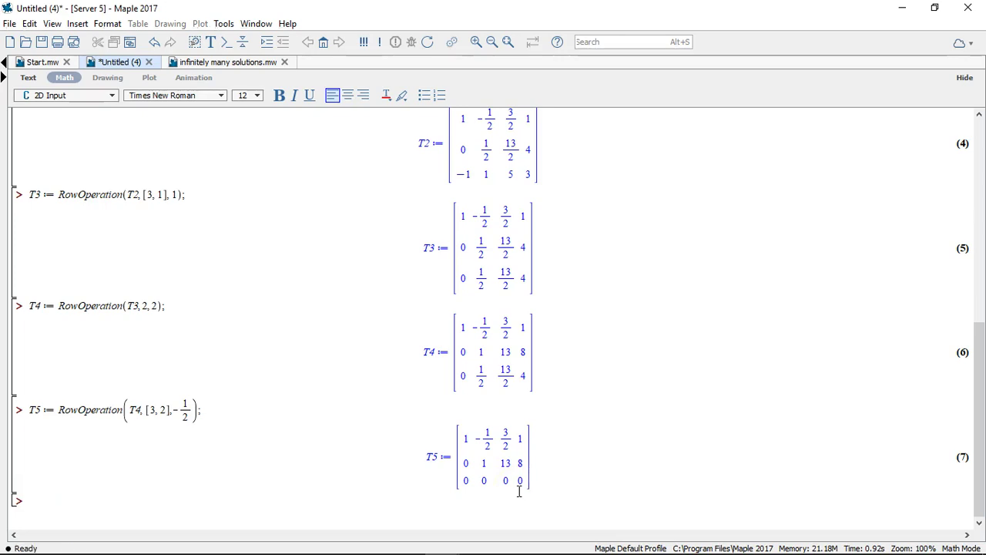
click(546, 496)
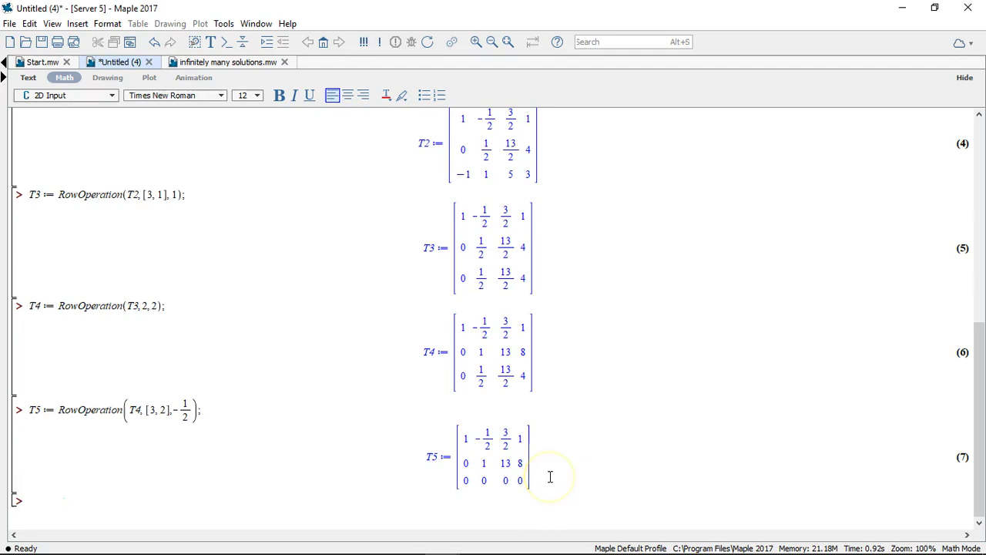
click(546, 463)
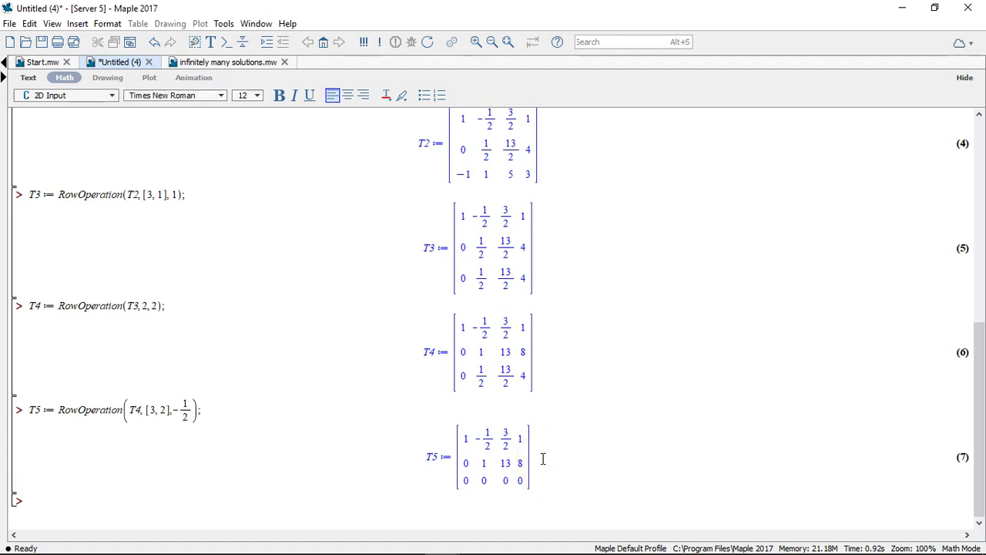
mouse_move(542, 459)
mouse_down()
mouse_move(513, 440)
mouse_move(492, 459)
mouse_move(506, 454)
mouse_move(482, 440)
mouse_move(506, 440)
mouse_move(485, 432)
mouse_up()
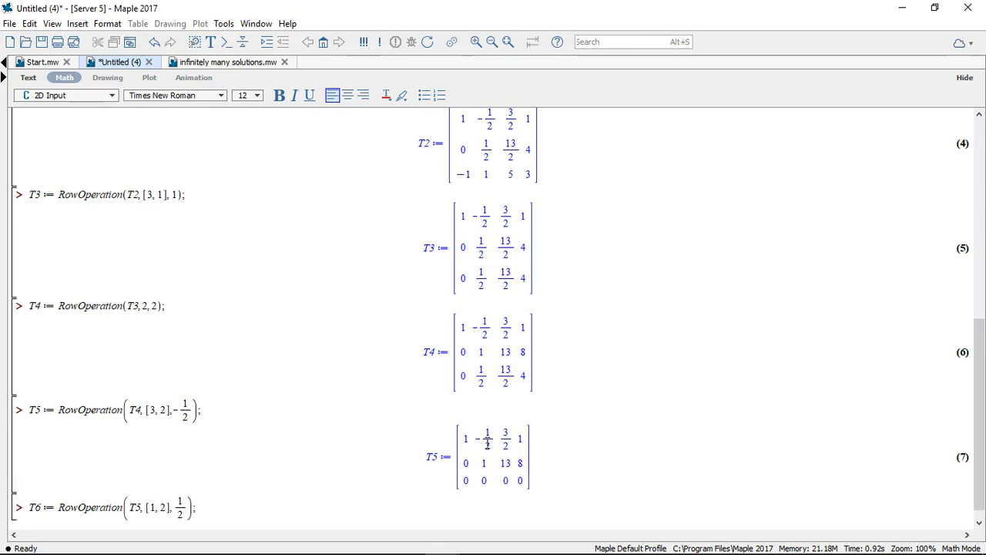
Step: Execute T6 := RowOperation(T5,[1,2],1/2), then scroll up to review the system and back down
key(Return)
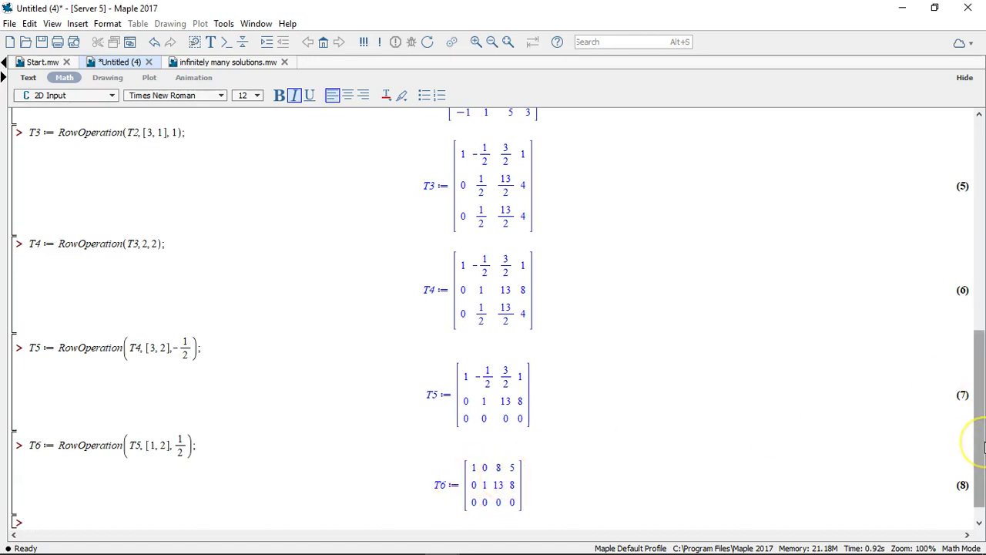
drag(983, 446, 983, 219)
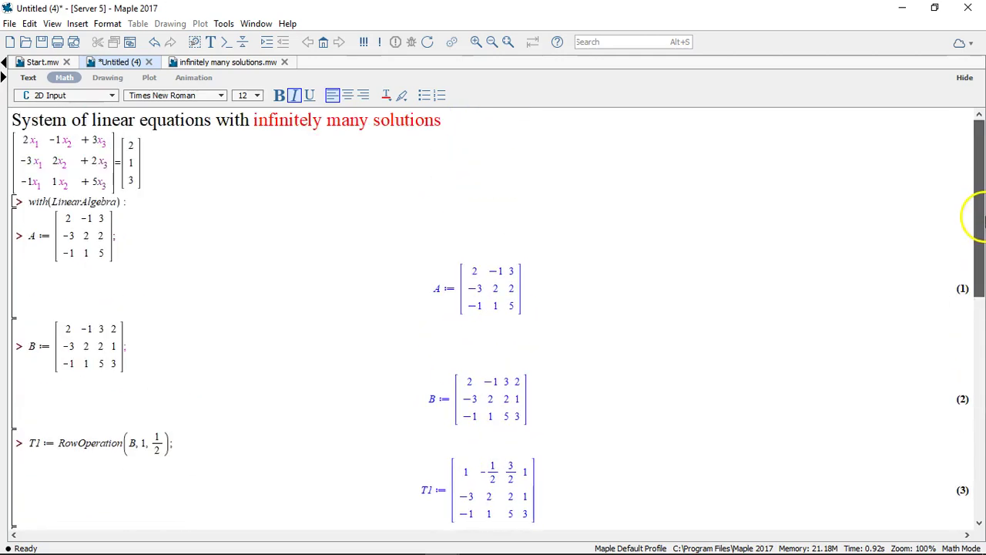
click(36, 146)
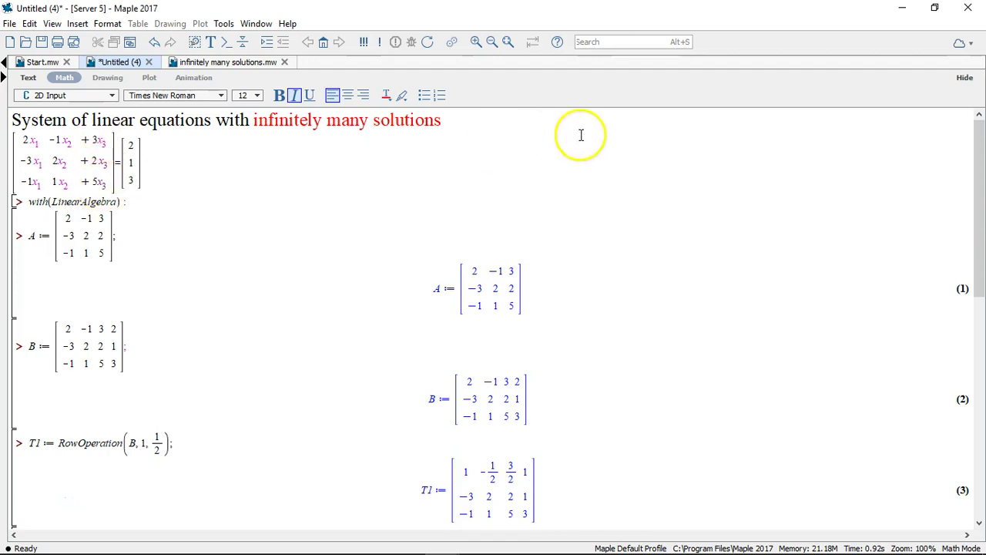
drag(975, 165, 978, 435)
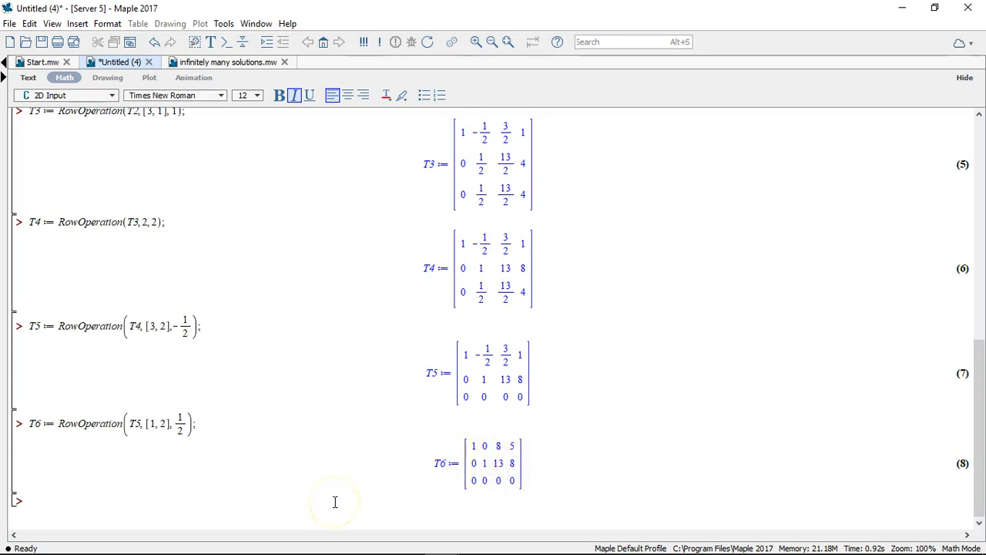
Step: Insert T6 as a matrix equation in x1, x2, x3, rearranged to x1 = 5−8x3, x2 = 8−13x3
click(129, 41)
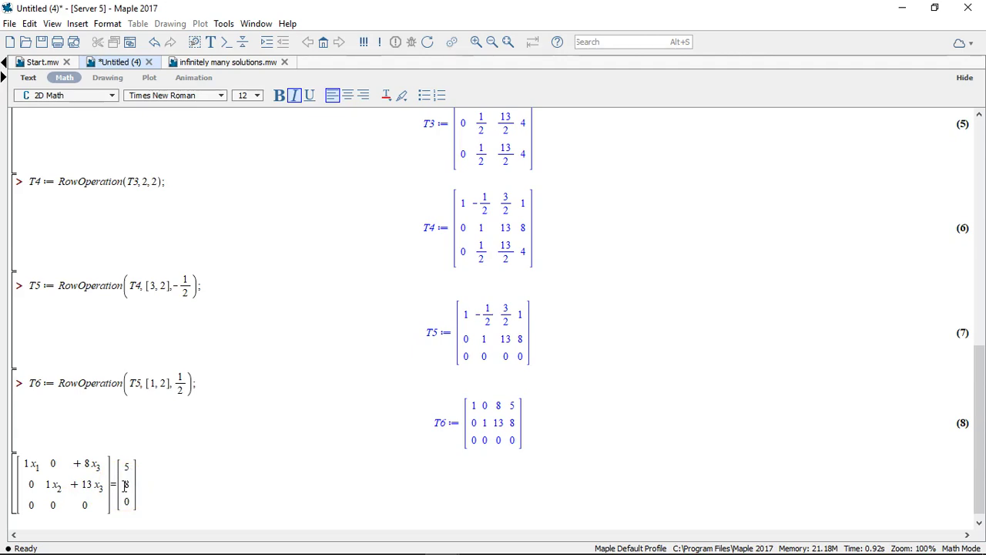
key(Return)
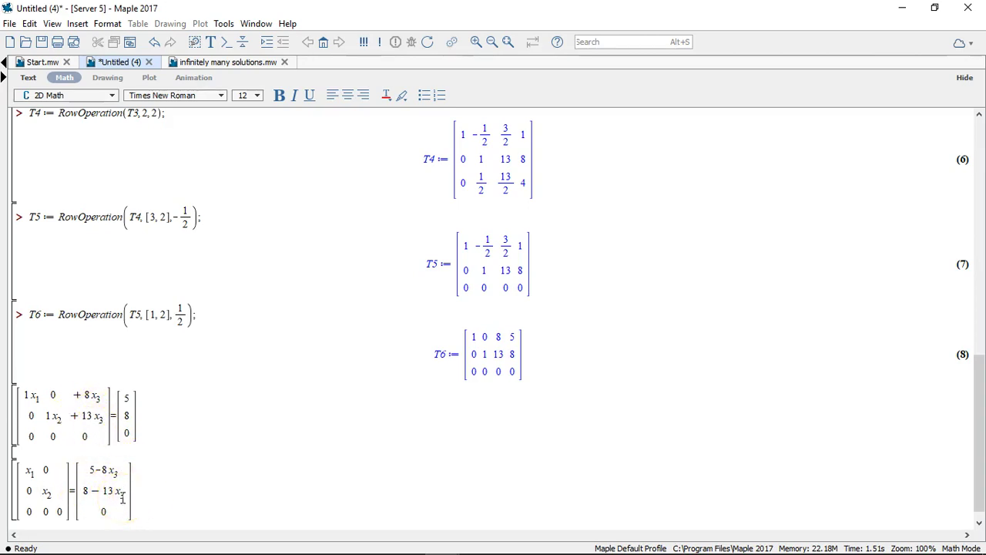
Step: Replace x3 with t in the entries 5−8x3 and 8−13x3
click(122, 499)
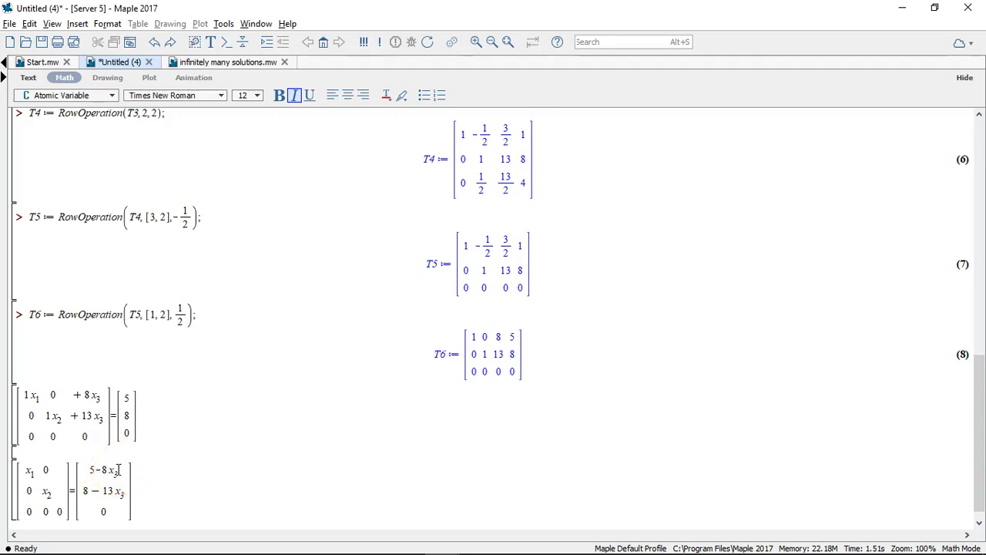
key(BackSpace)
text(x)
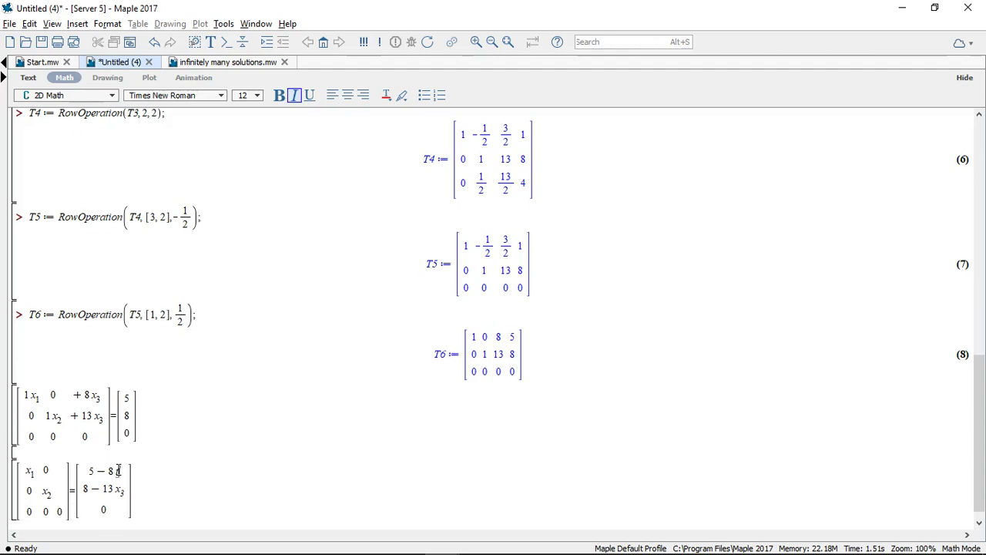
click(121, 488)
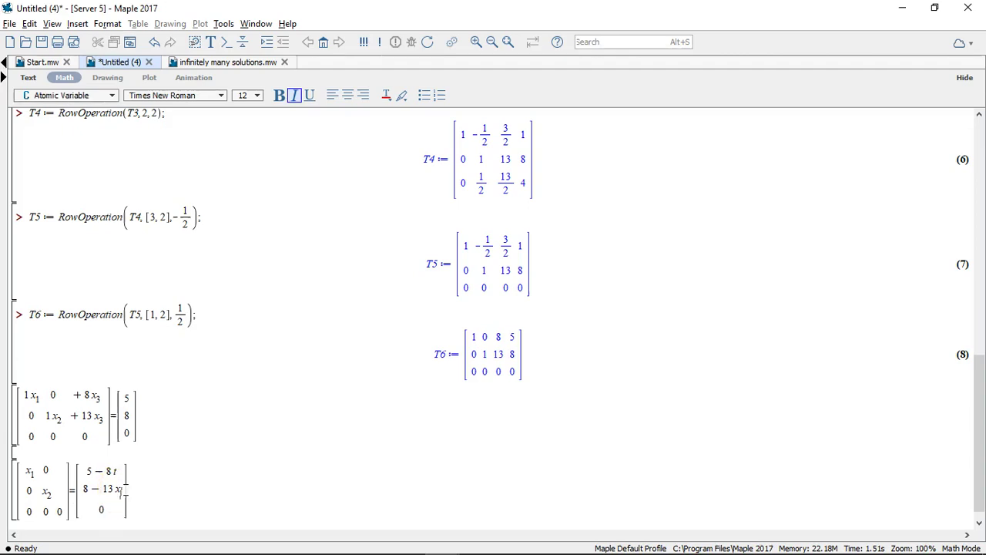
key(BackSpace)
text(t)
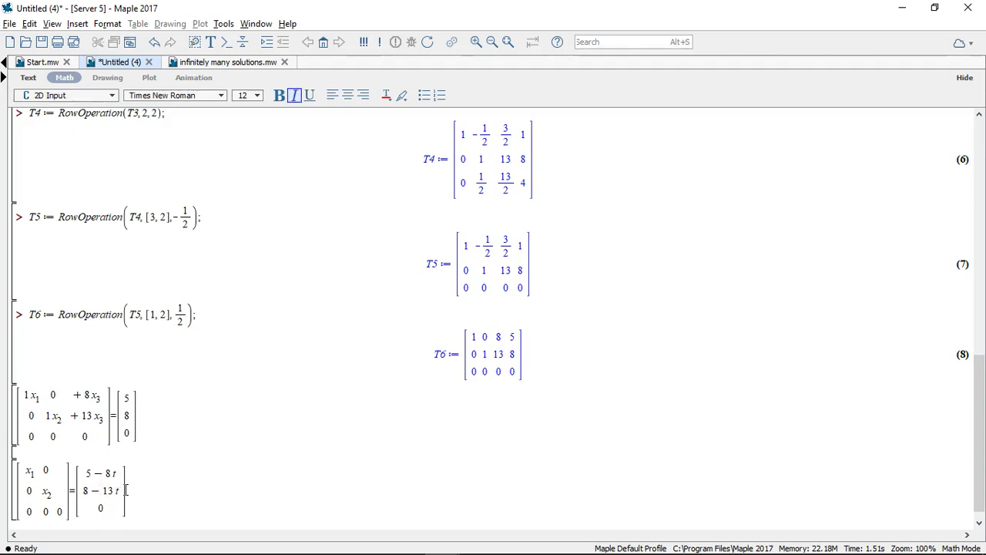
Step: Put x__3 in the left matrix's bottom slot and clear the 0 under 8−13t
click(66, 511)
key(BackSpace)
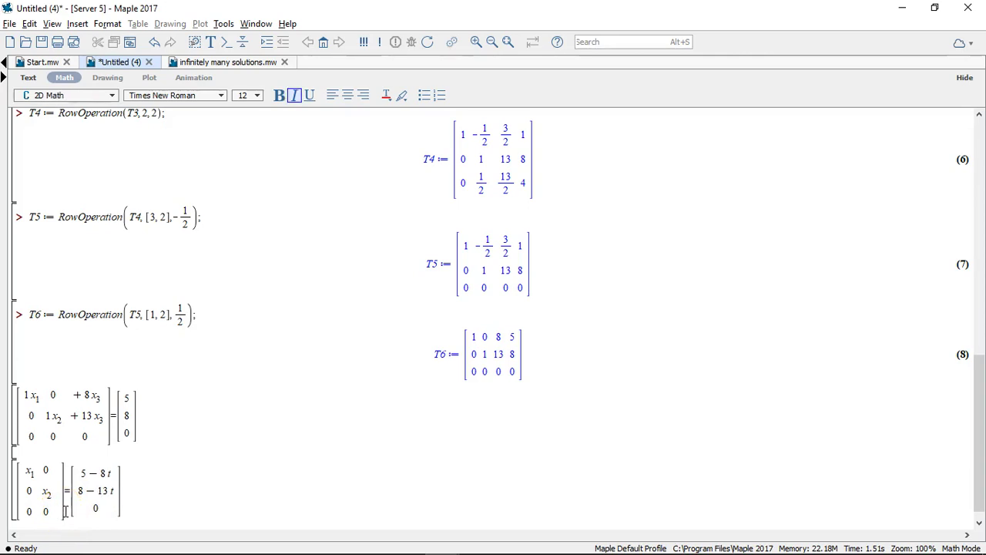
text(x)
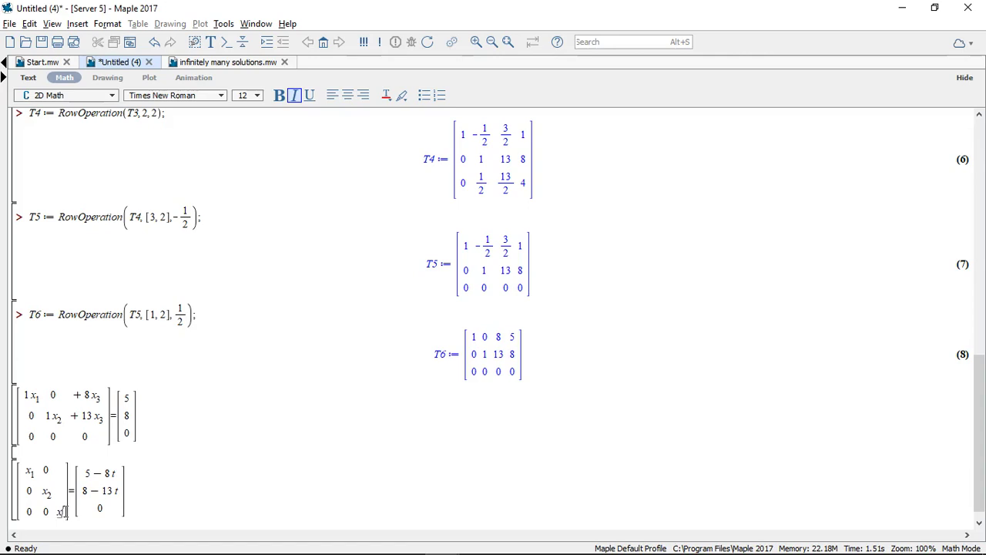
key(BackSpace)
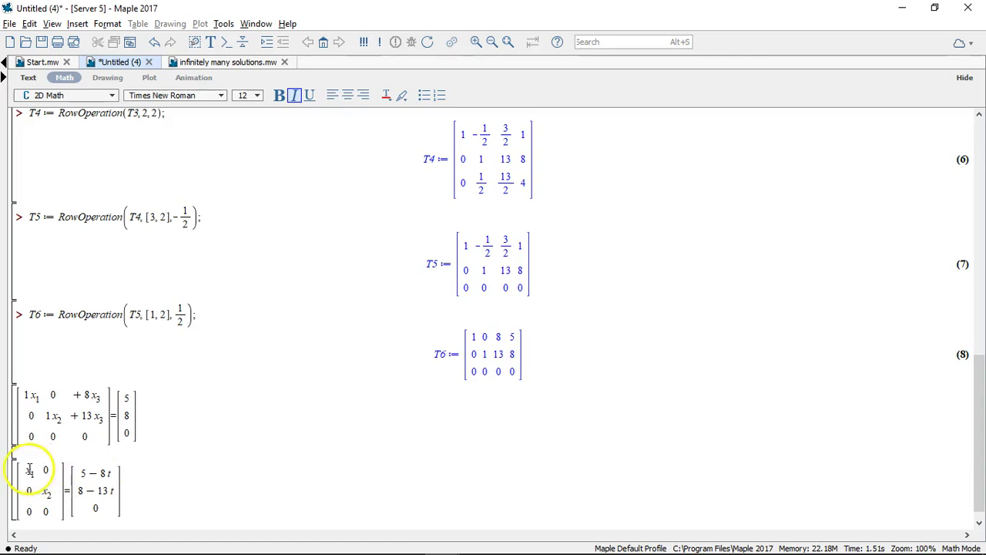
drag(25, 472, 36, 470)
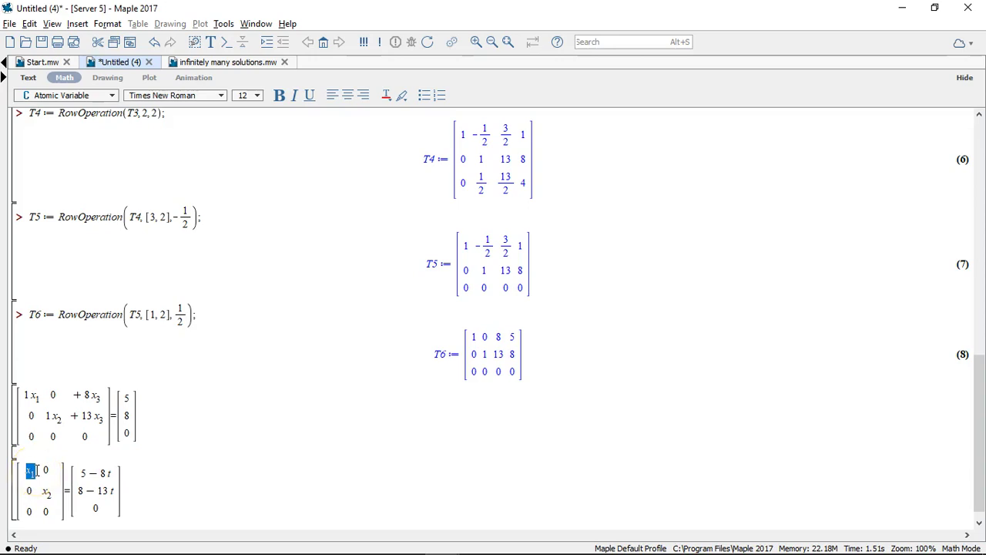
click(57, 510)
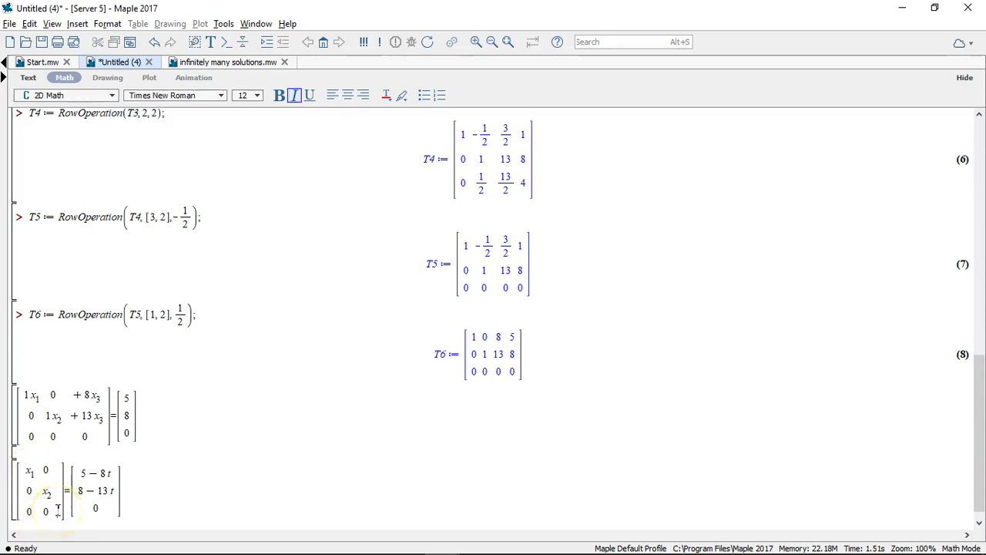
text(x_)
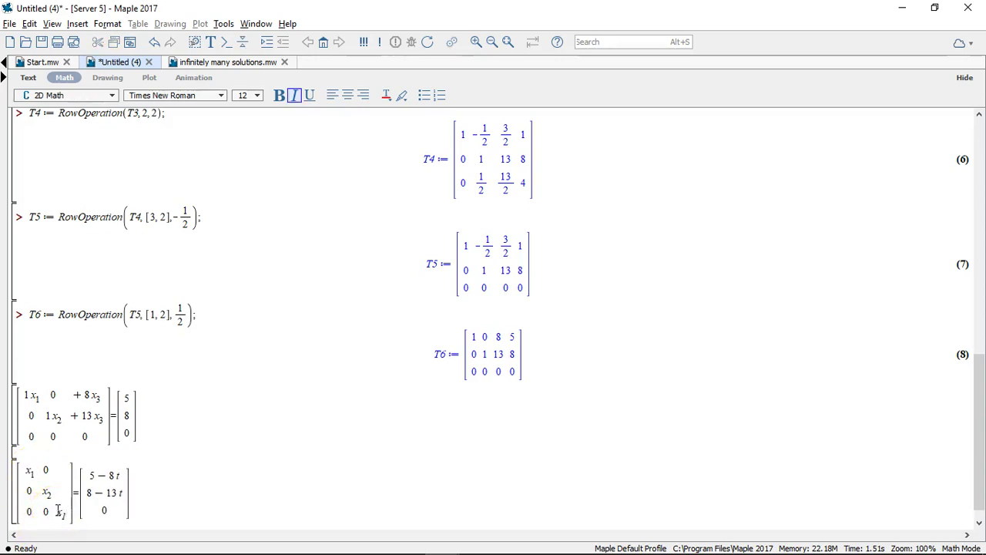
text(_)
text(3)
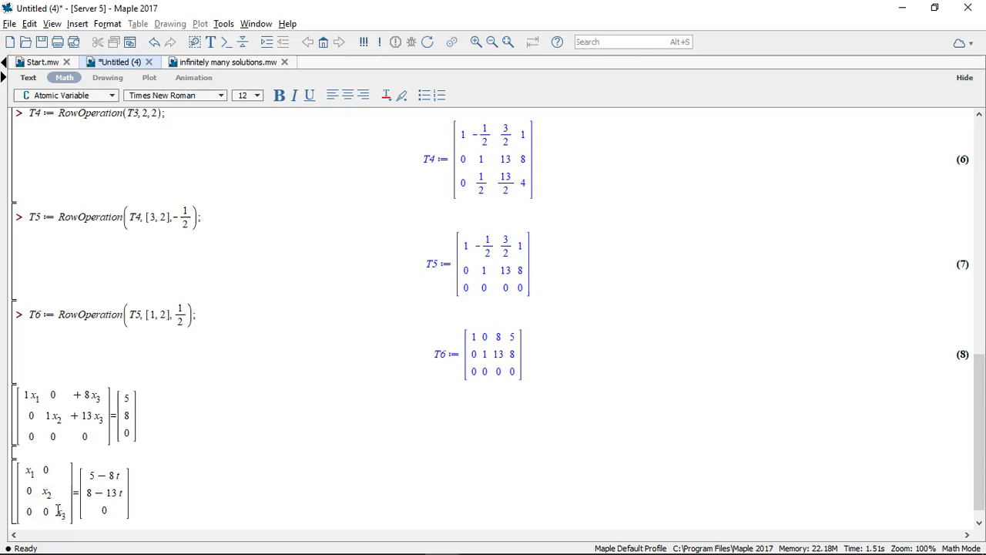
click(105, 506)
key(BackSpace)
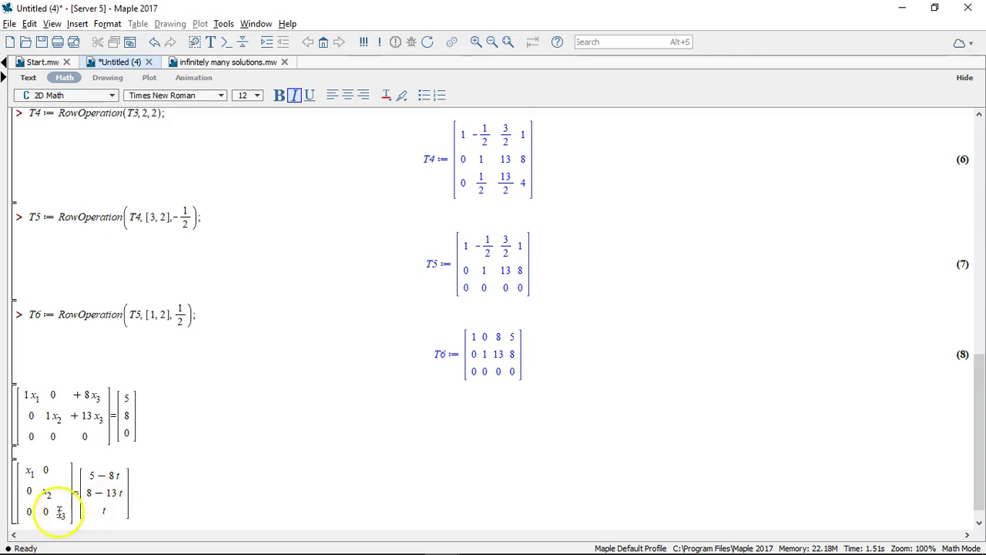
click(73, 515)
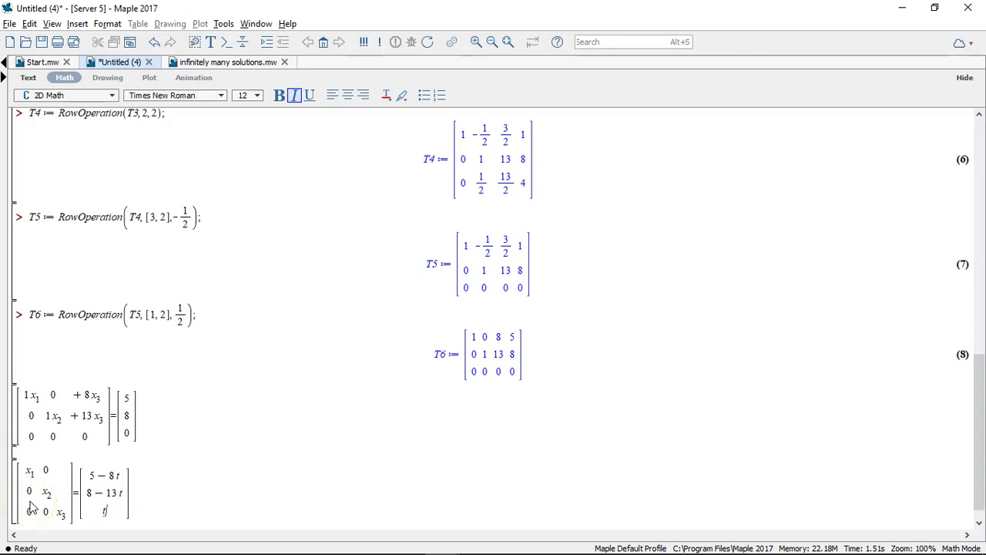
click(182, 481)
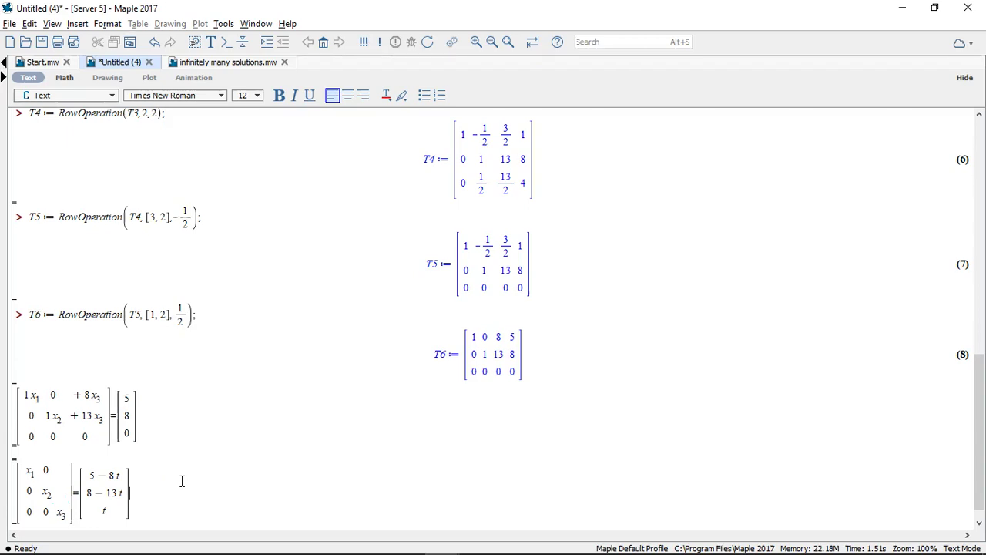
Step: Add the vector form [x1, x2, x3] = [5, 8, 0] + t[−8, −13, 1] as text, removing t's subscript 3
key(ctrl+j)
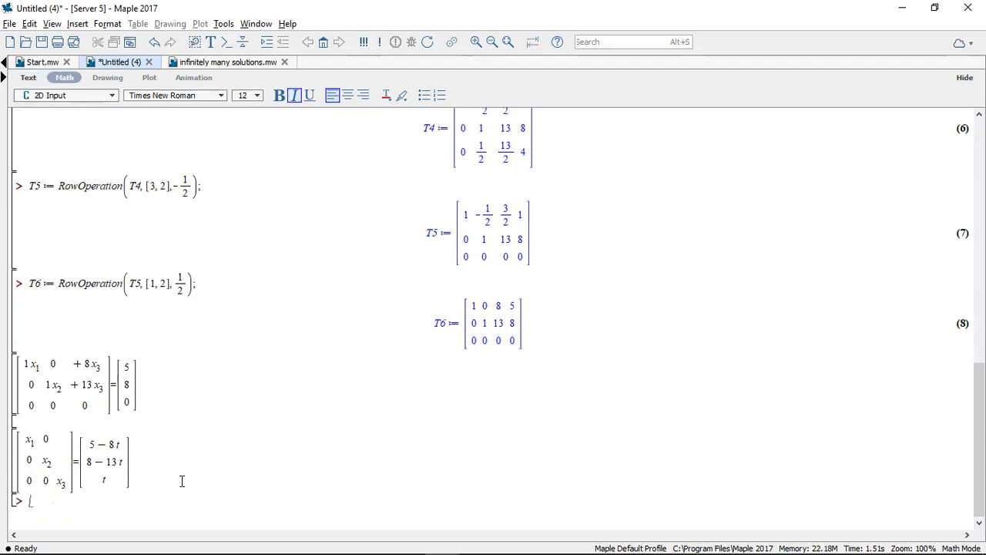
key(ctrl+t)
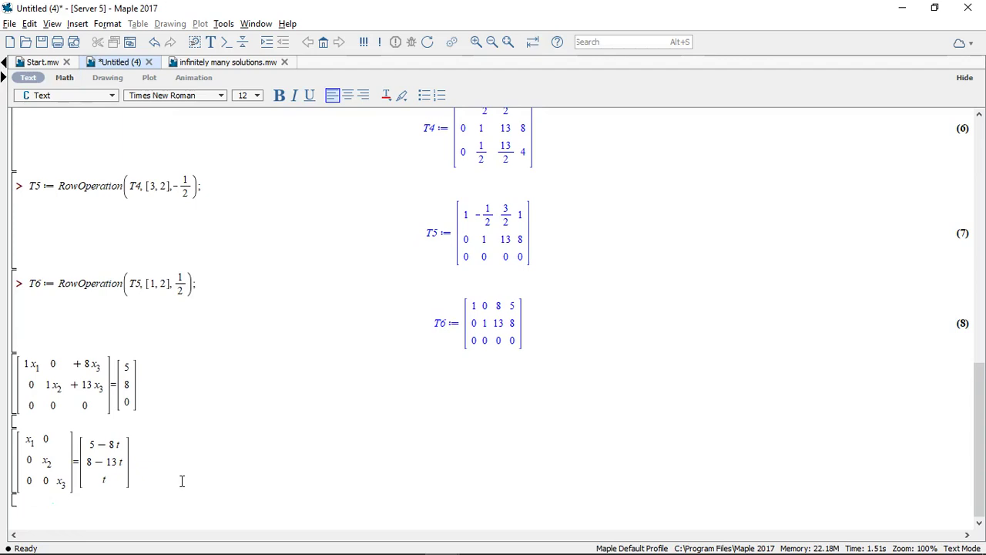
key(ctrl+v)
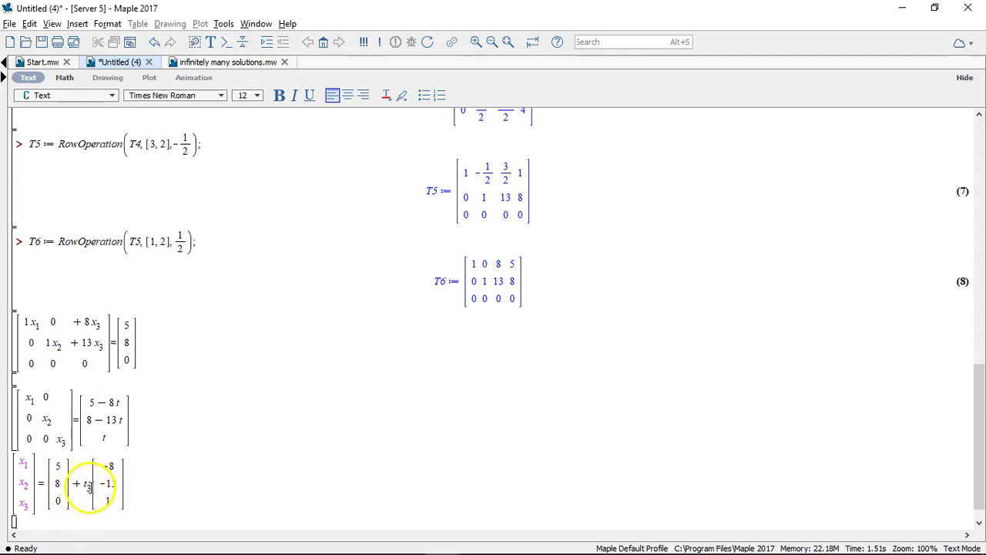
click(93, 485)
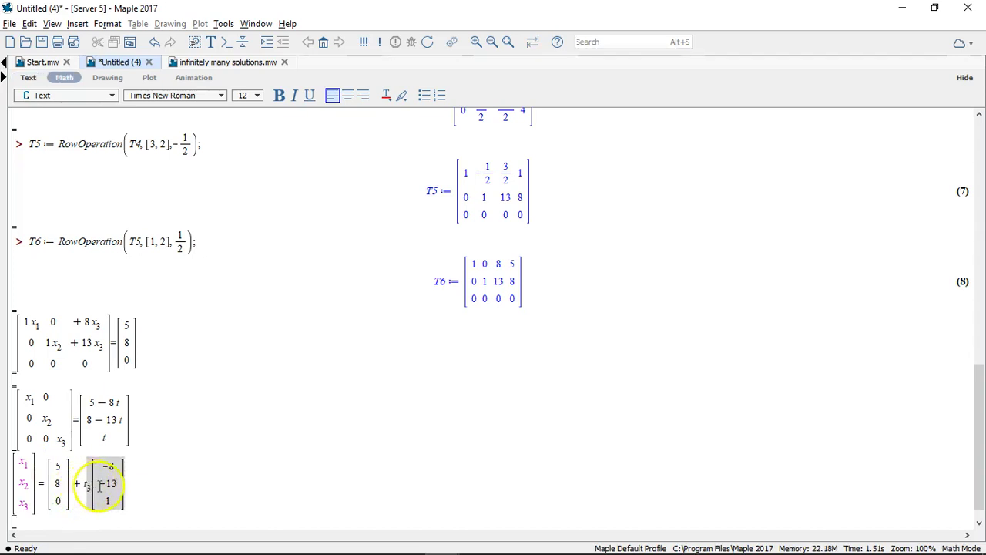
key(BackSpace)
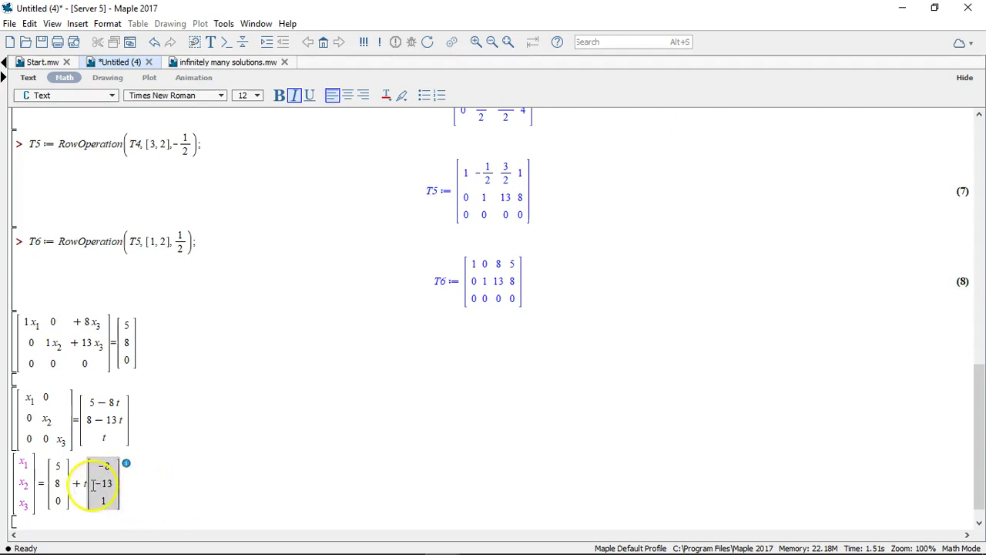
Step: Replace the parameter t with 2 and append = after the direction vector
click(88, 483)
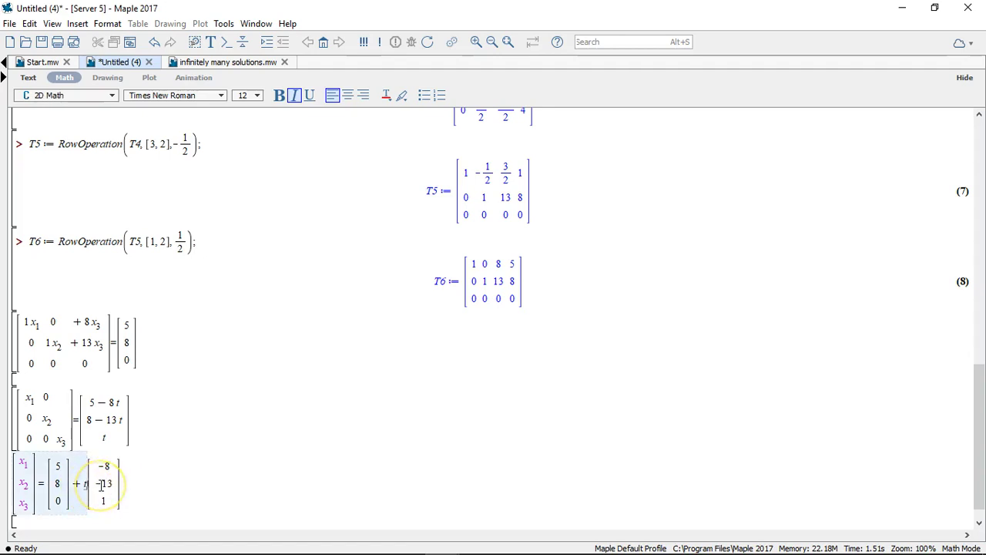
key(BackSpace)
text(2)
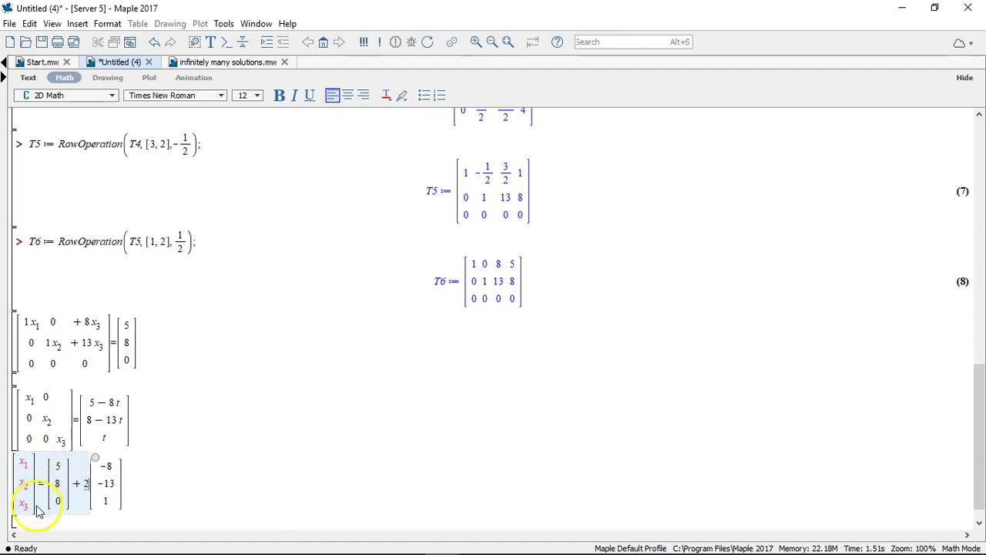
click(160, 494)
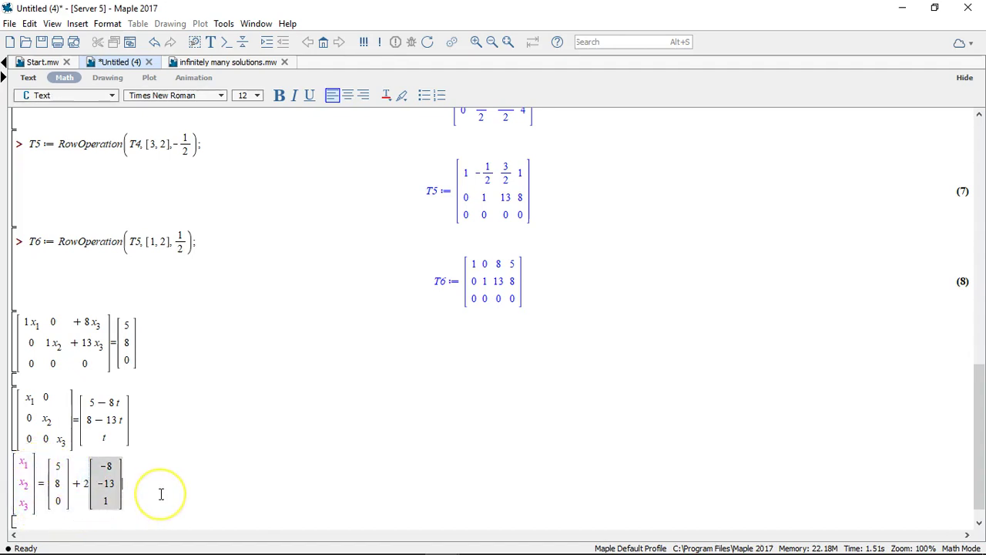
text(=)
click(66, 506)
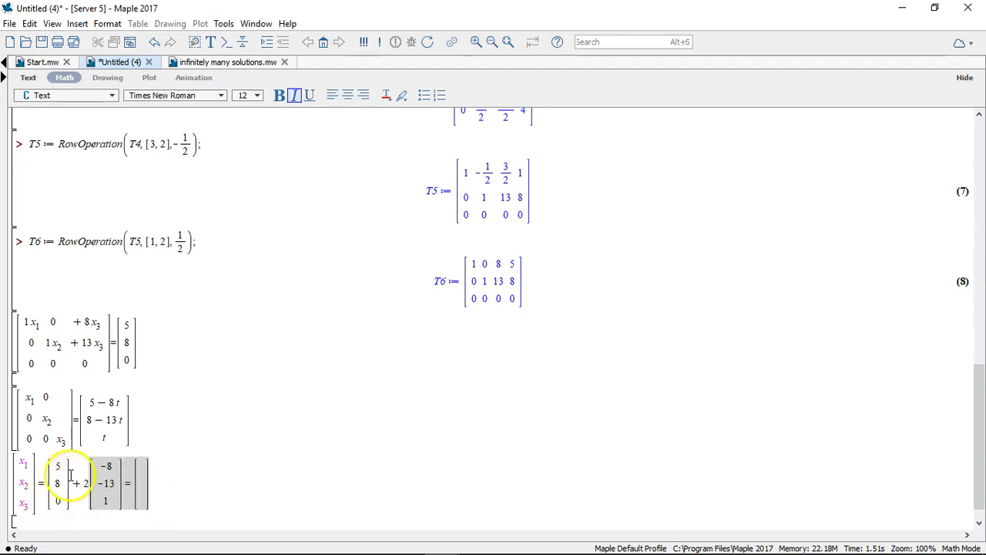
Step: Insert a result column vector and enter -11 as its first entry
click(71, 479)
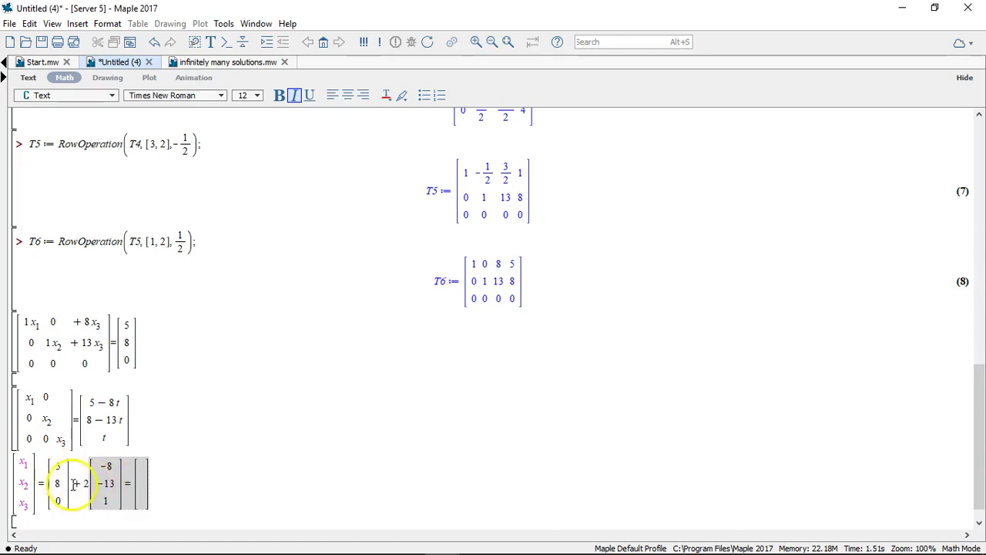
click(109, 467)
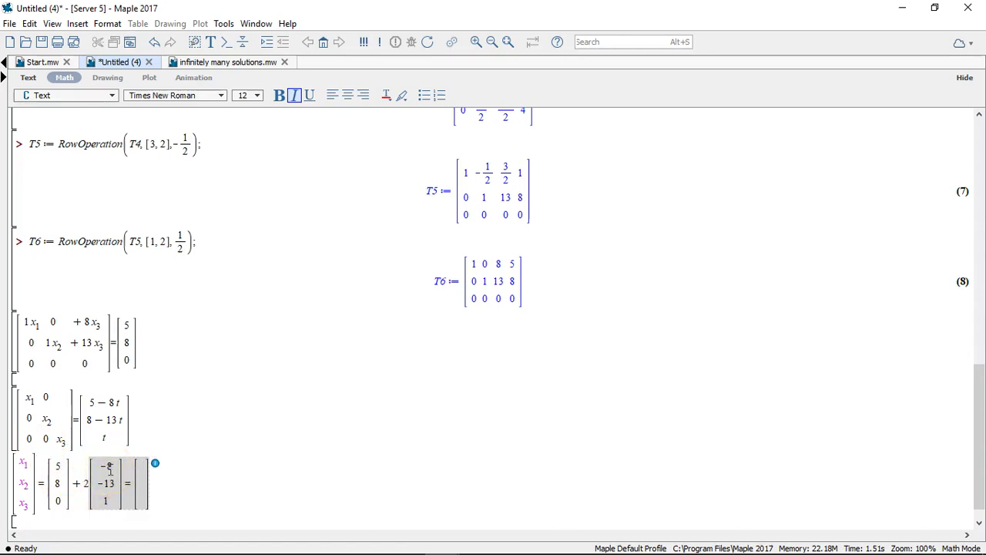
click(154, 466)
text(-11)
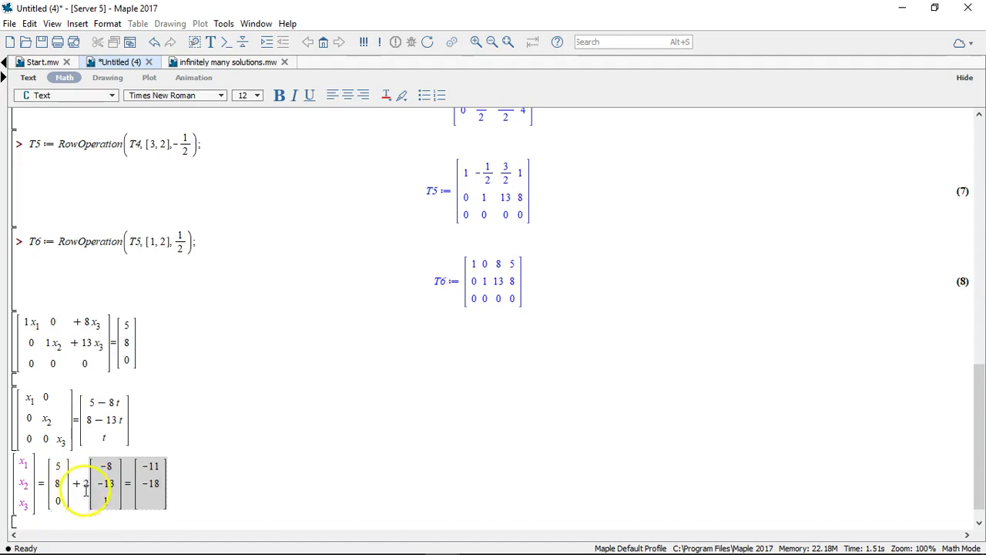
click(153, 501)
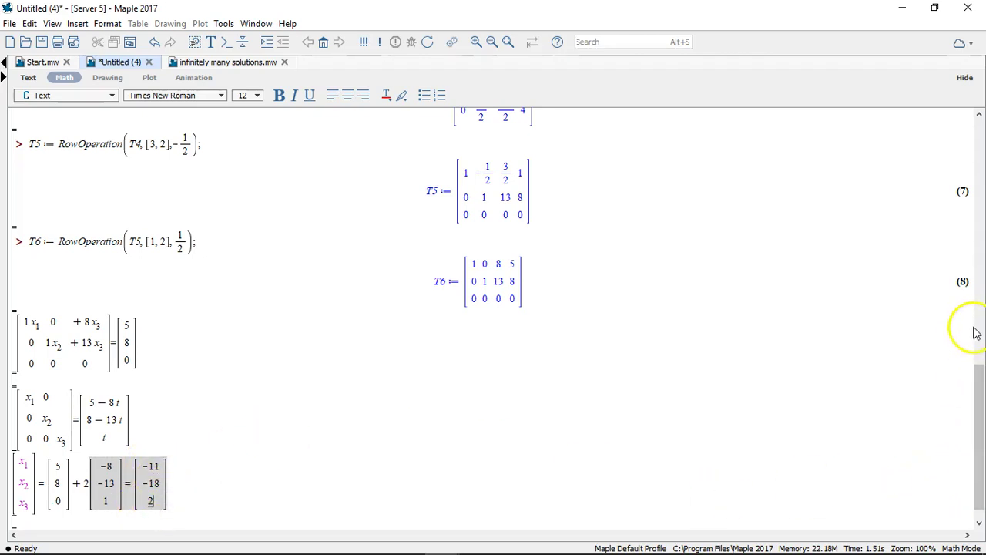
drag(982, 389, 975, 121)
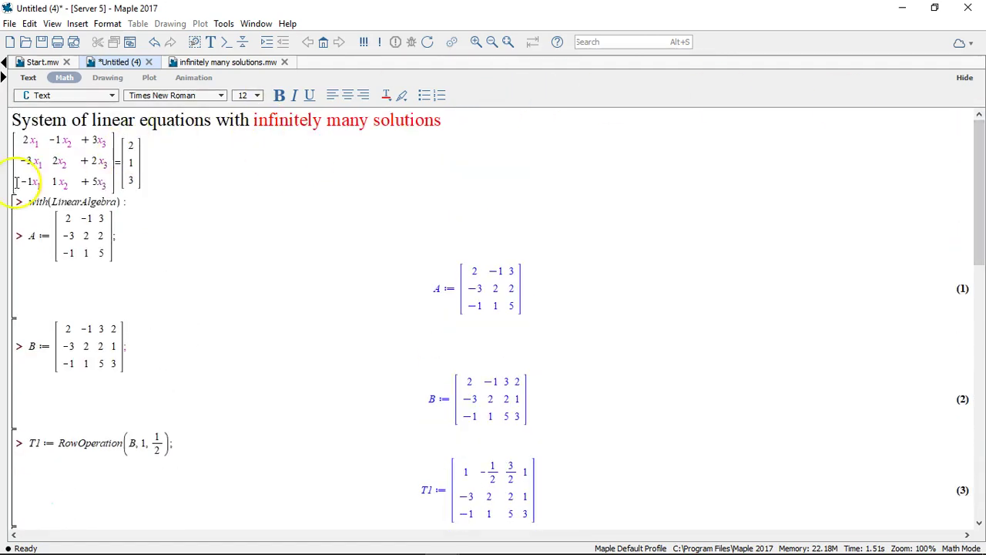
drag(980, 252, 980, 520)
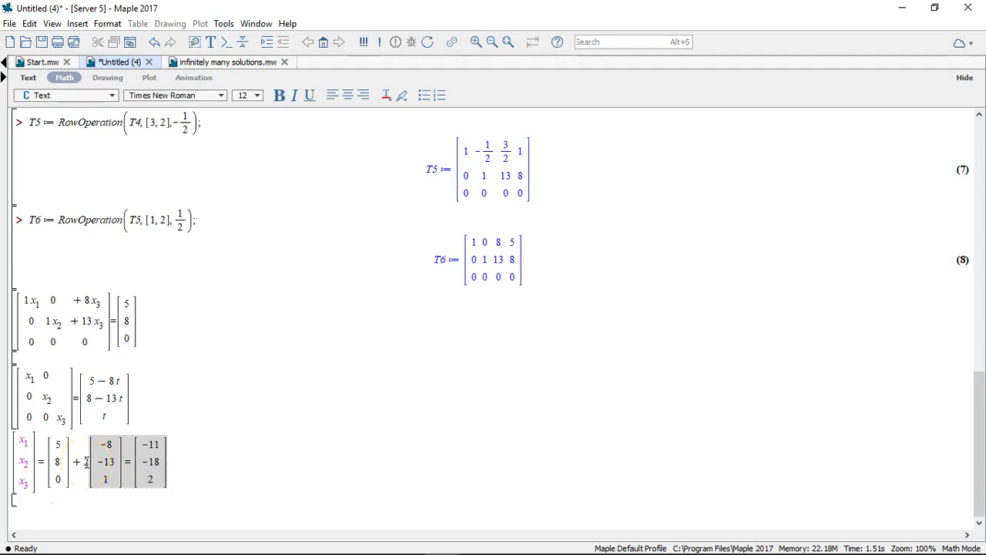
click(205, 489)
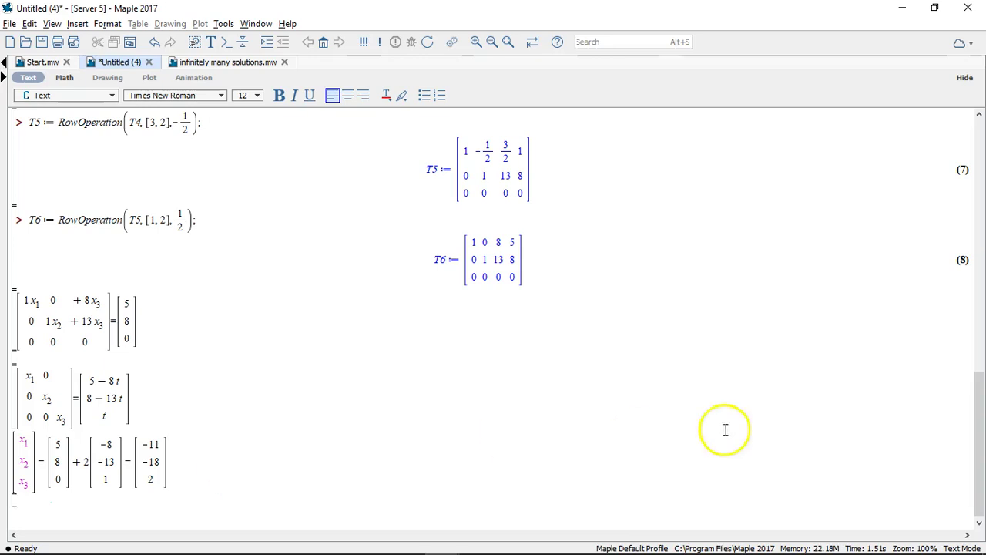
drag(978, 434, 976, 171)
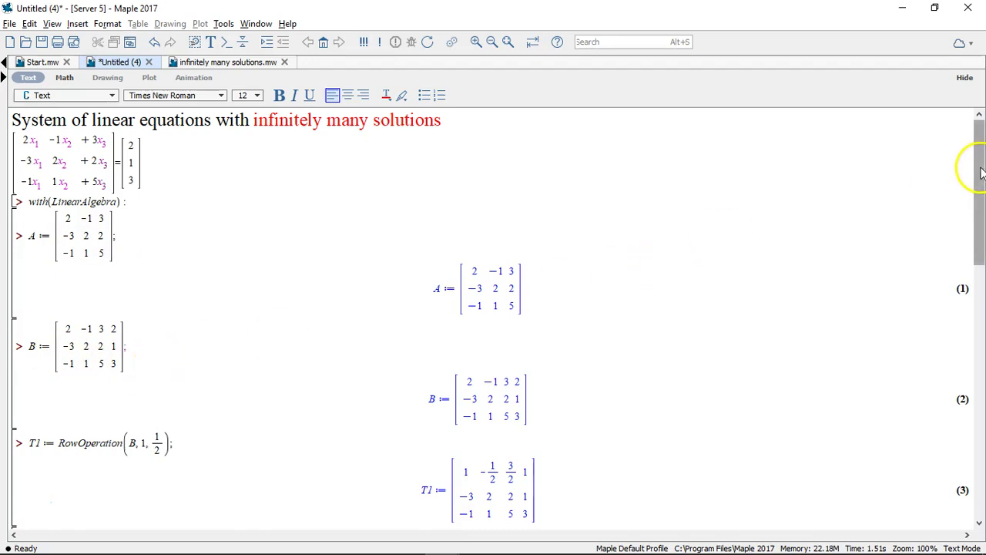
drag(980, 160, 982, 491)
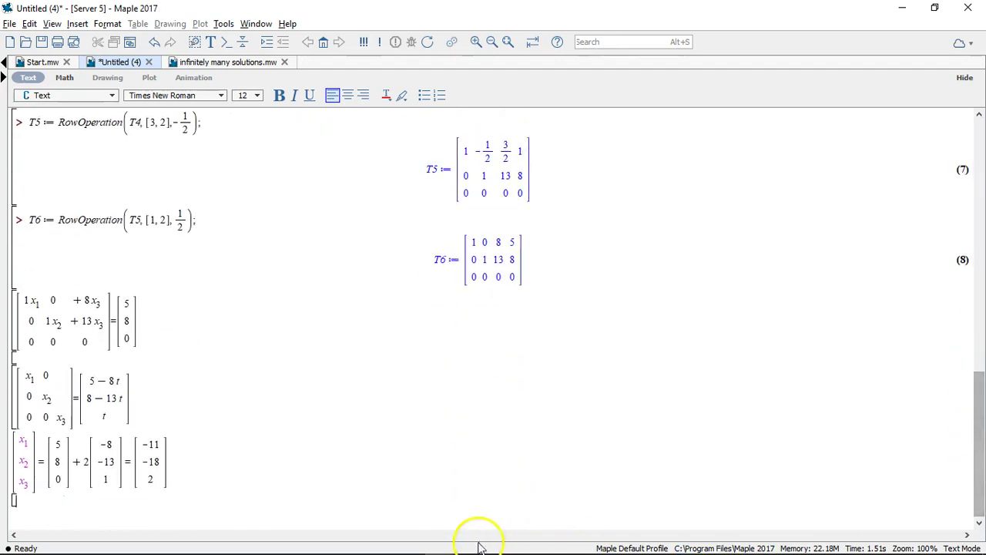
Step: Compute Rank(A) and Rank(B) in new execution groups, both returning 2
key(ctrl+j)
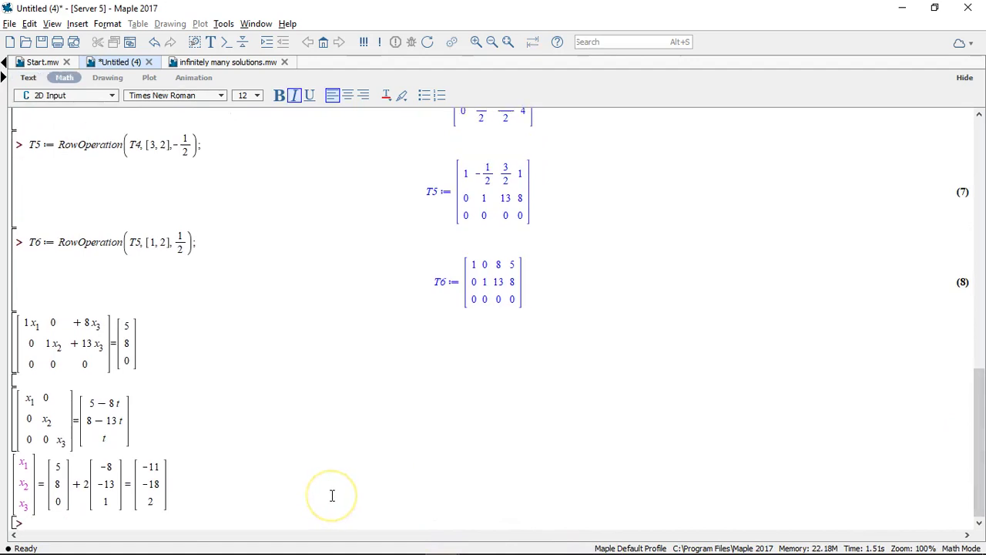
text(Ro)
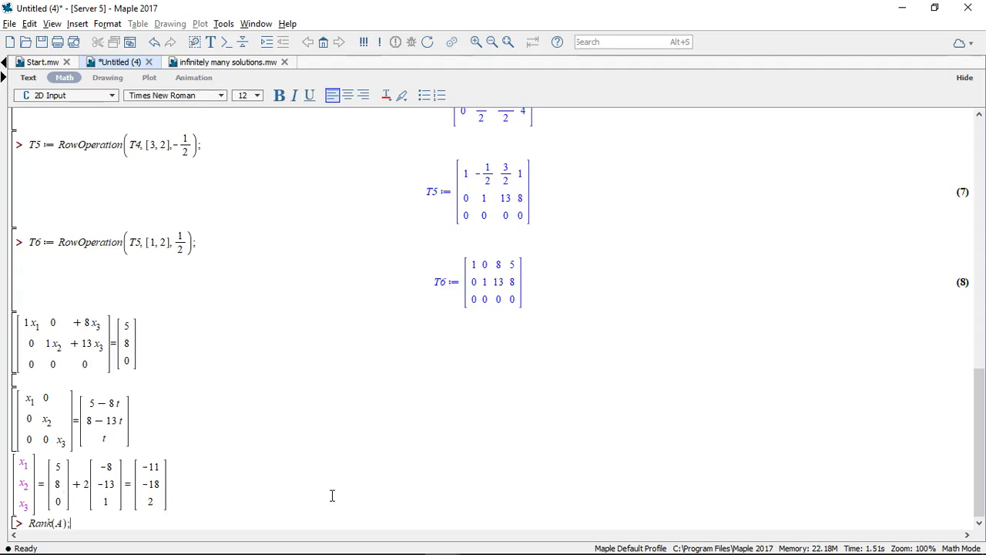
key(Return)
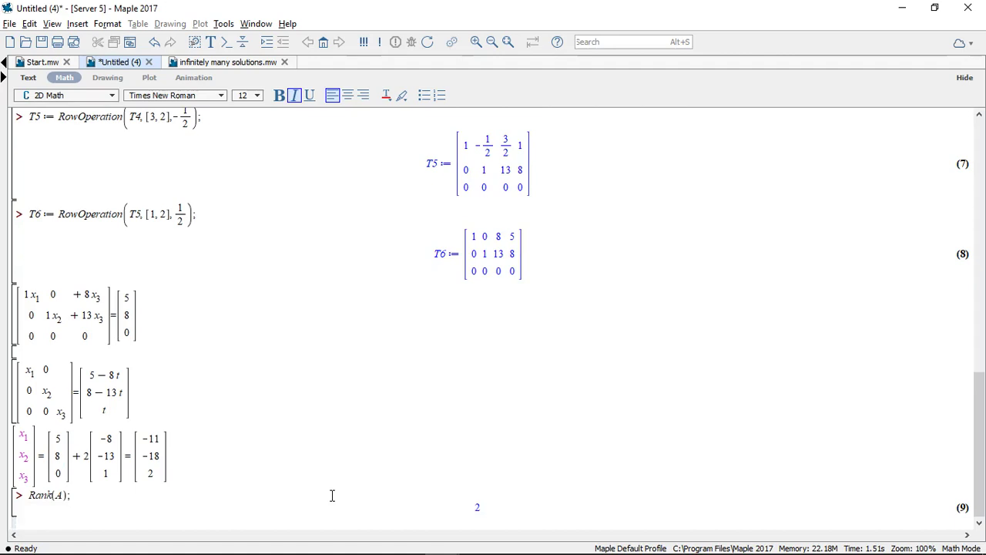
key(ctrl+j)
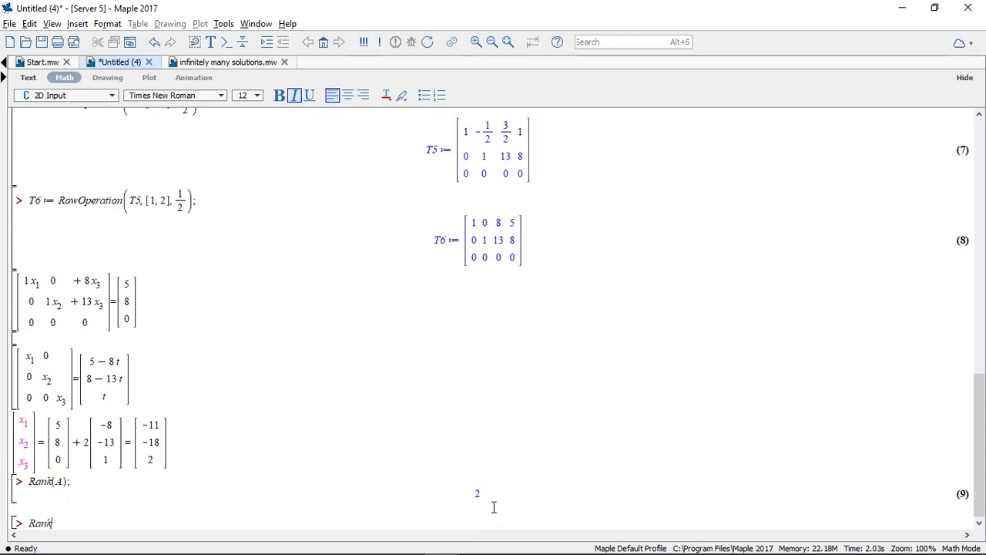
text(Rank(B);)
key(Return)
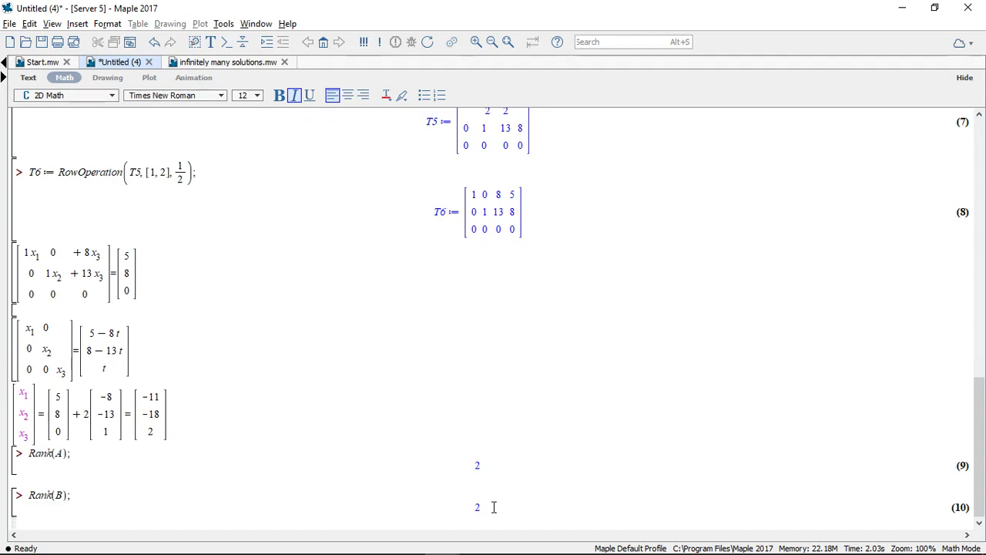
drag(980, 438, 972, 100)
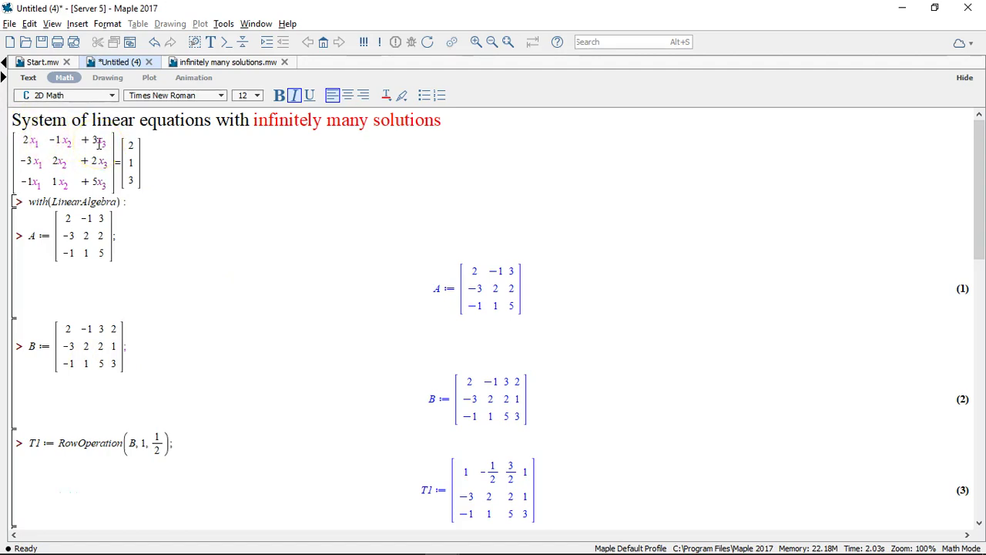
click(370, 163)
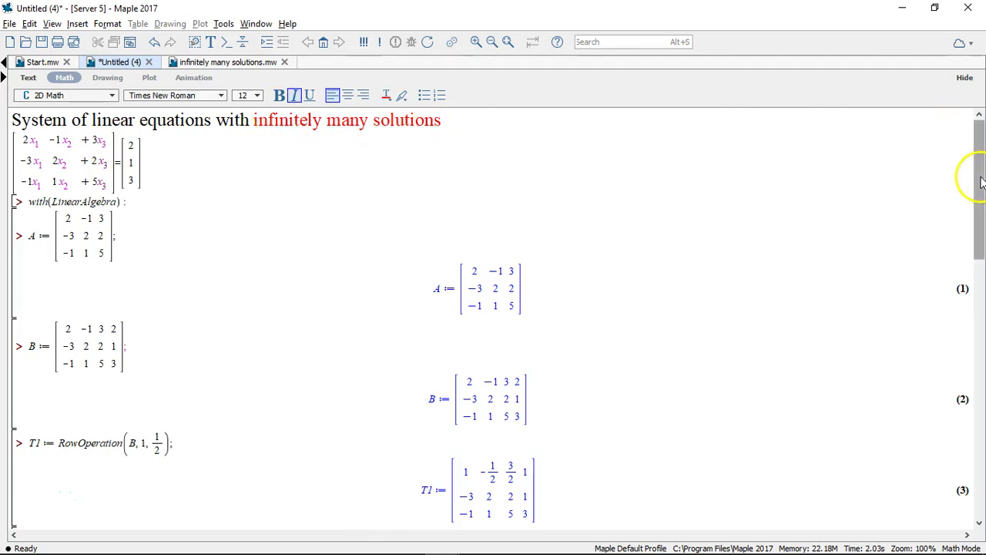
drag(981, 181, 980, 515)
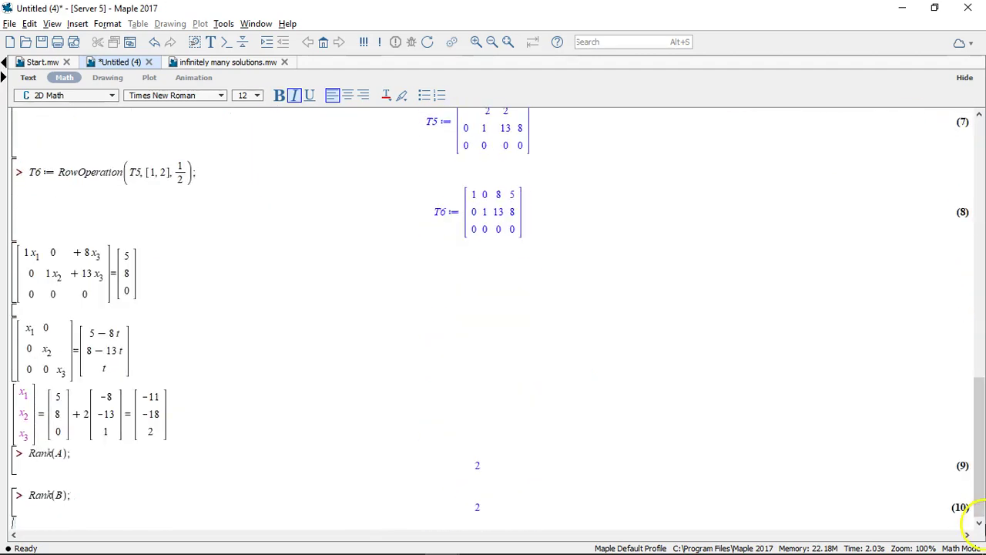